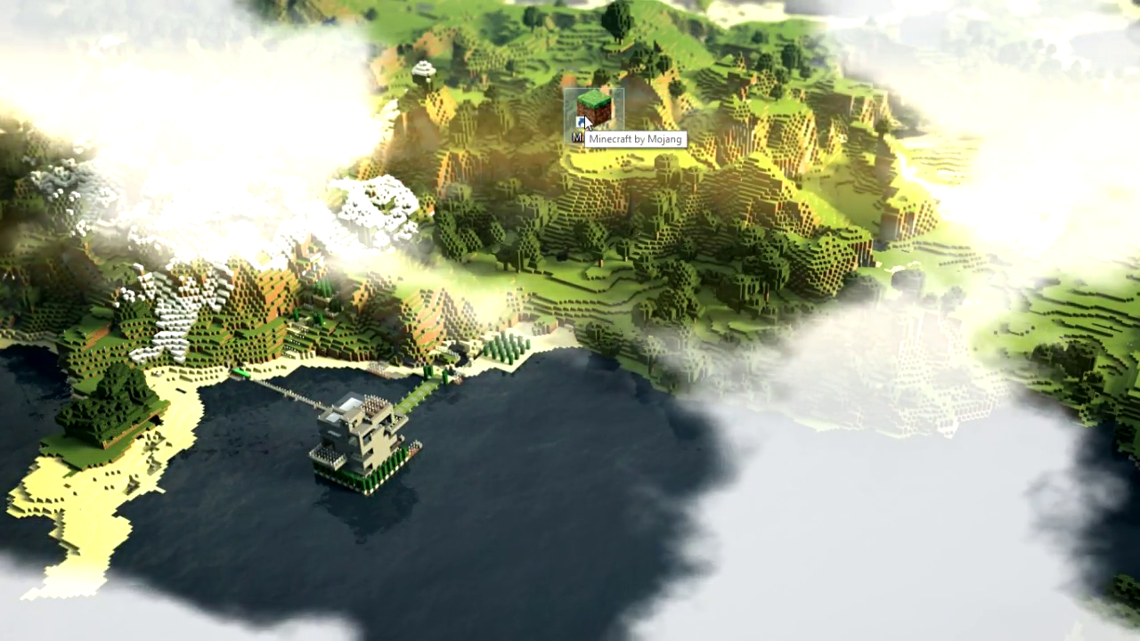
# Open the Minecraft launcher and start the Latest release 1.12.2, downloading it first
pyautogui.doubleClick(588, 123)
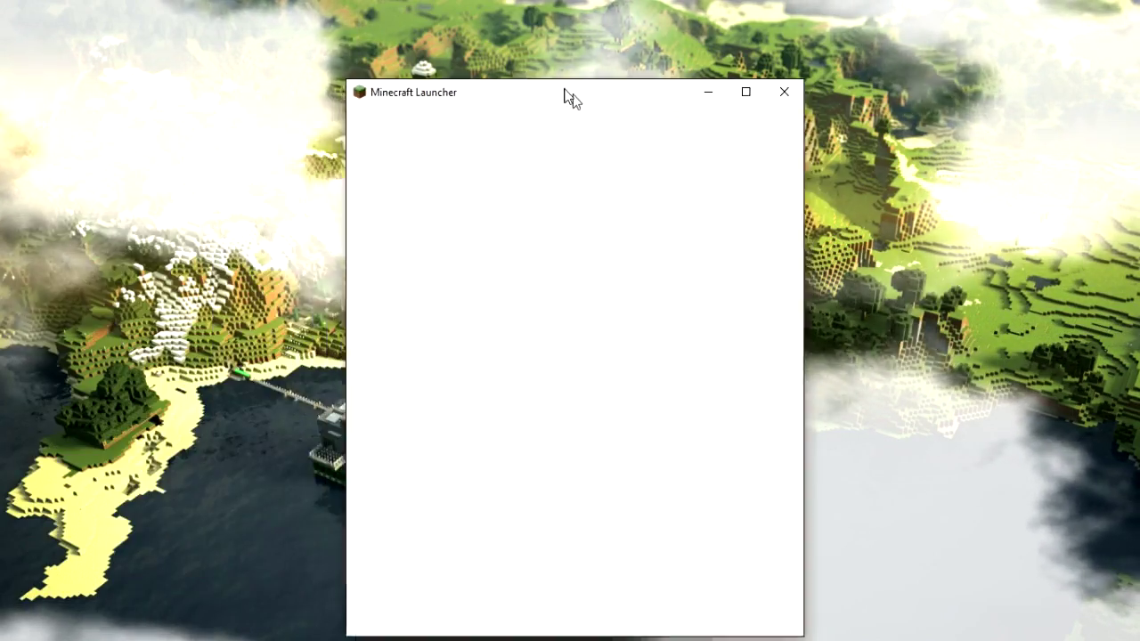
pyautogui.moveTo(569, 97); pyautogui.dragTo(262, 40)
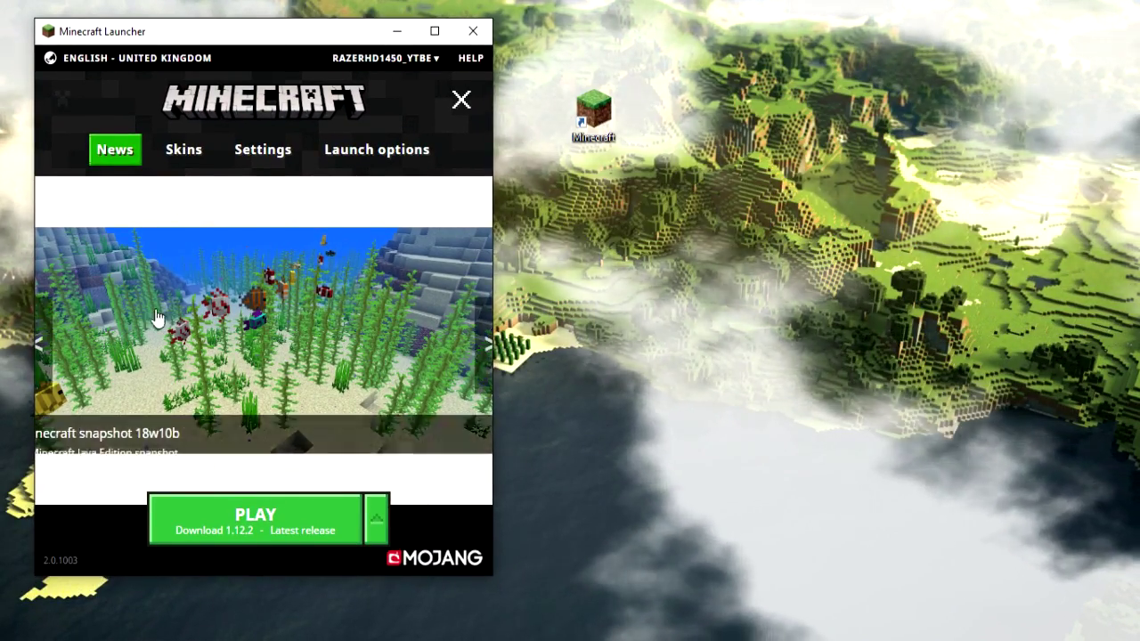
pyautogui.click(378, 521)
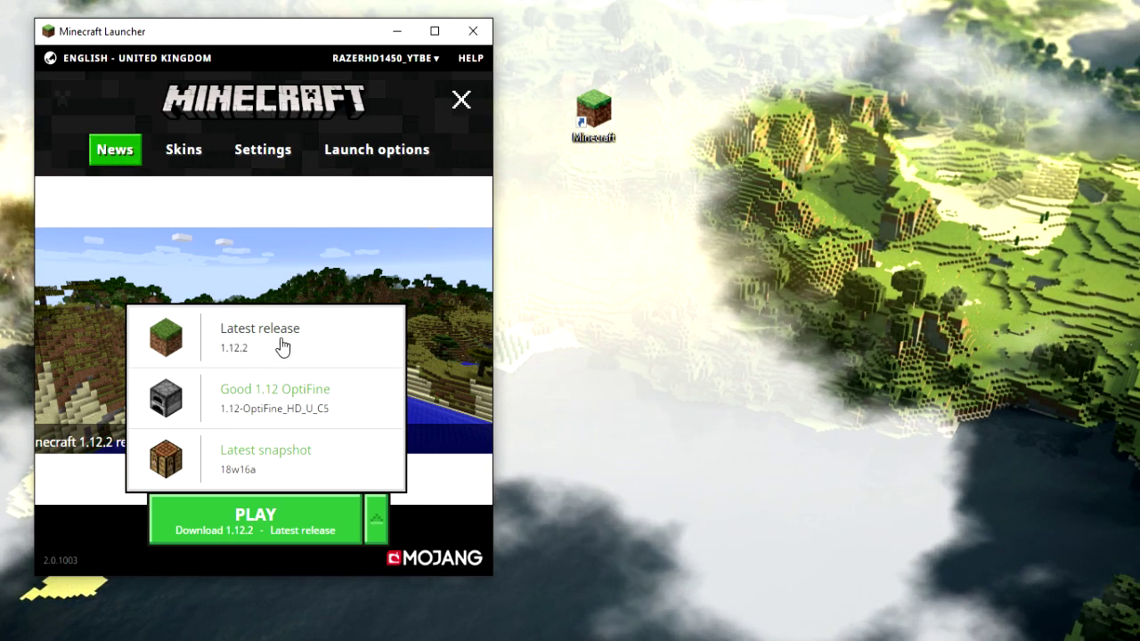
pyautogui.click(249, 339)
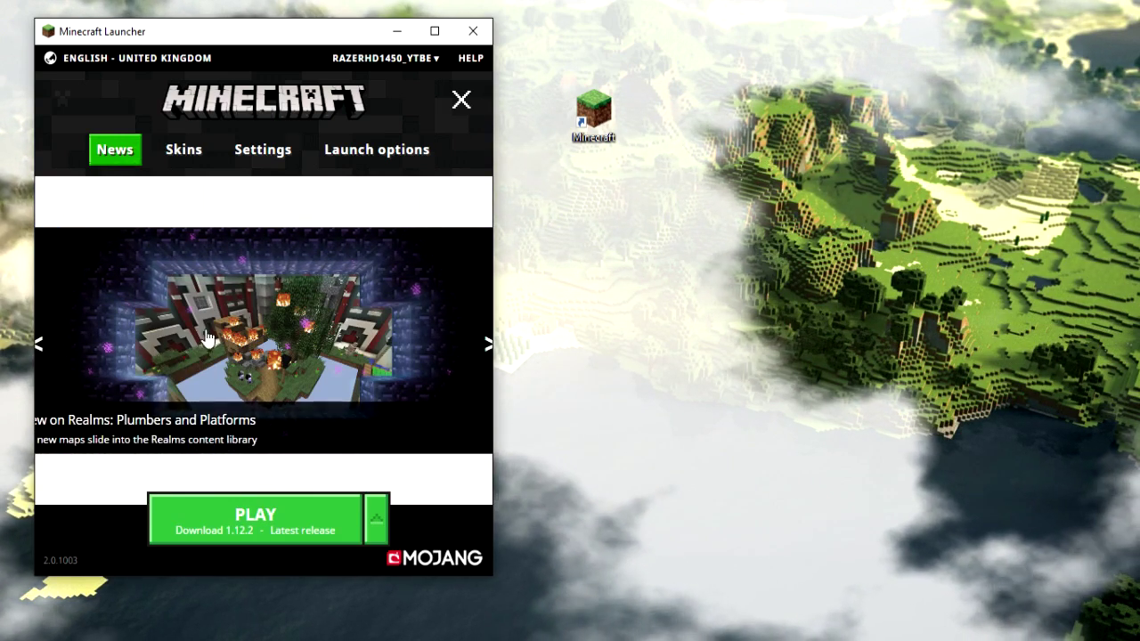
pyautogui.click(286, 525)
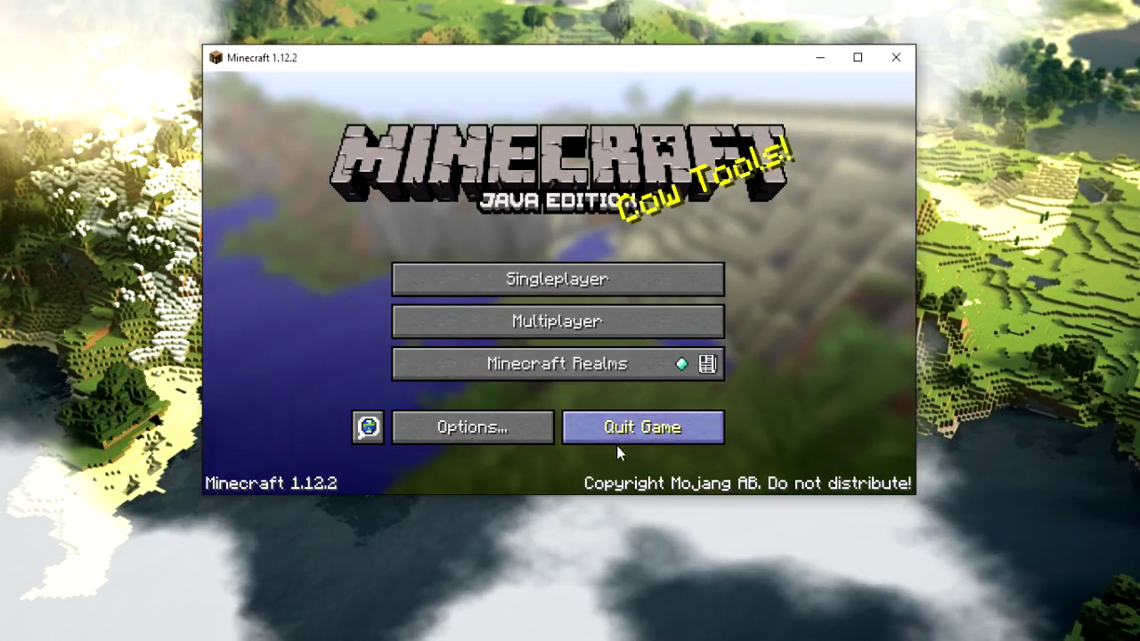
# Quit Minecraft 1.12.2 from its title screen
pyautogui.click(667, 436)
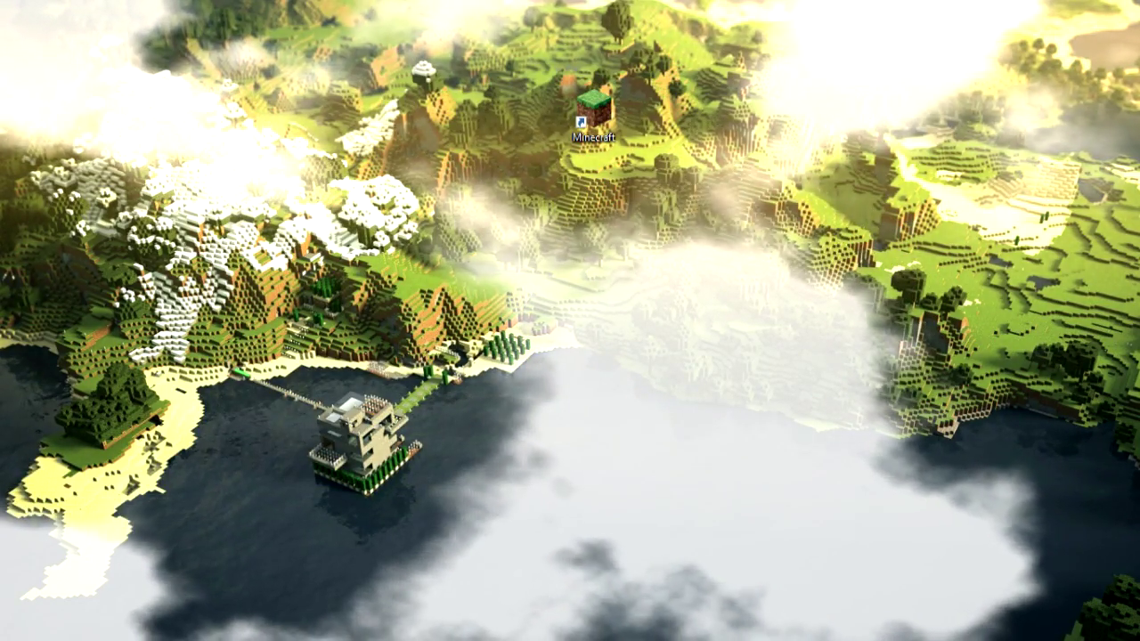
# On Chrome's optifine.net downloads page, start the OptiFine 1.12.2 HD U D1 download
pyautogui.moveTo(509, 637); pyautogui.dragTo(503, 2)
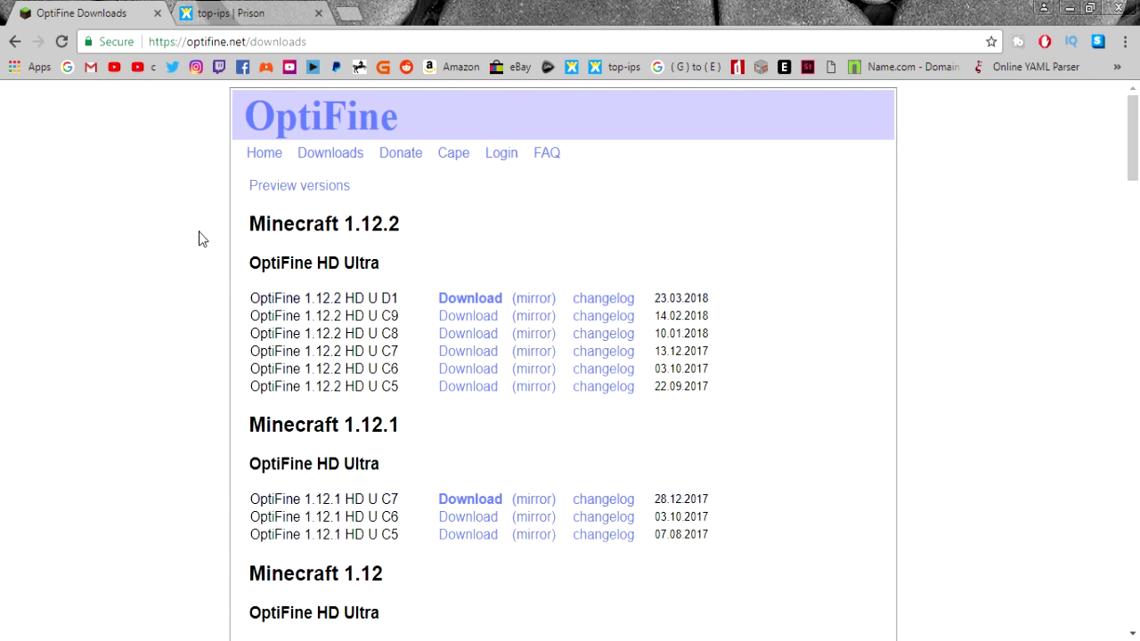
pyautogui.scroll(-20, 228, 246)
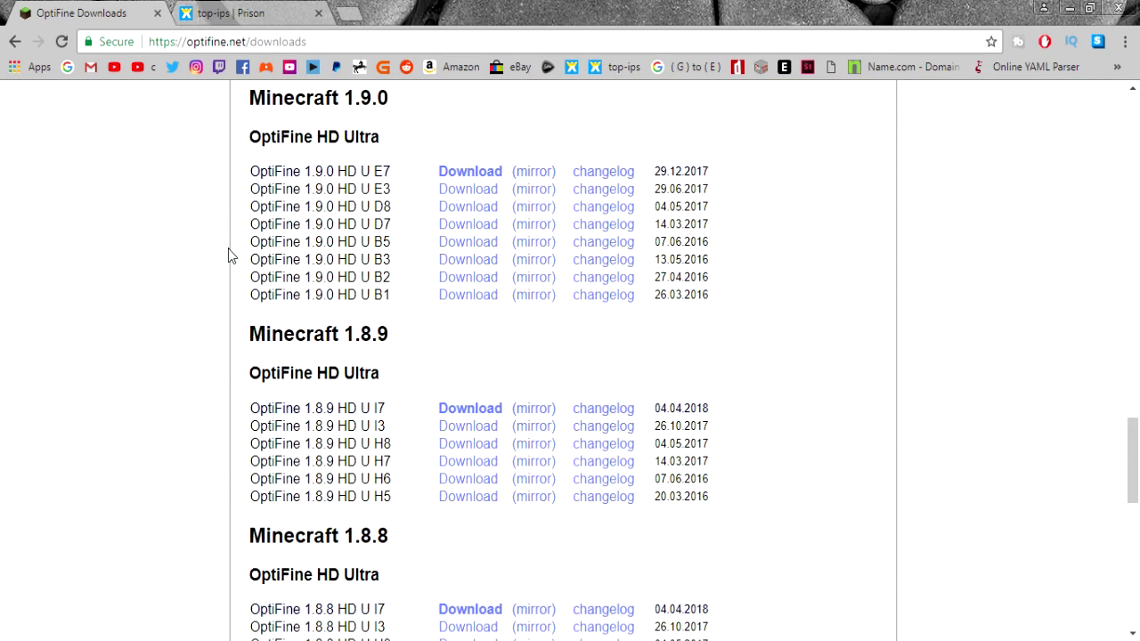
pyautogui.scroll(3, 227, 255)
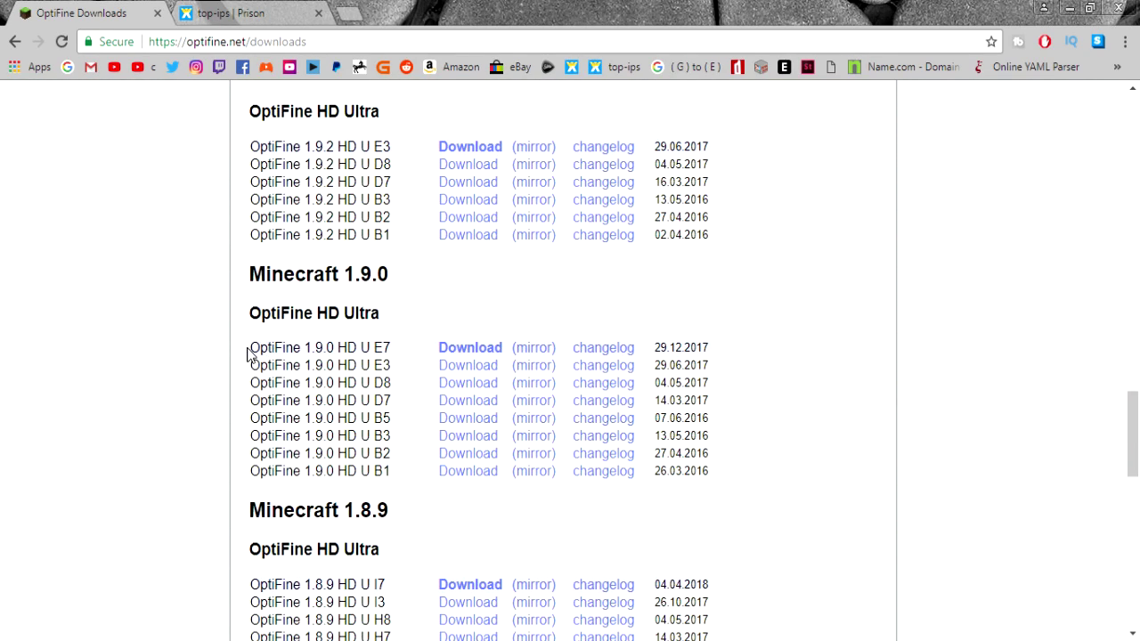
pyautogui.scroll(20, 224, 343)
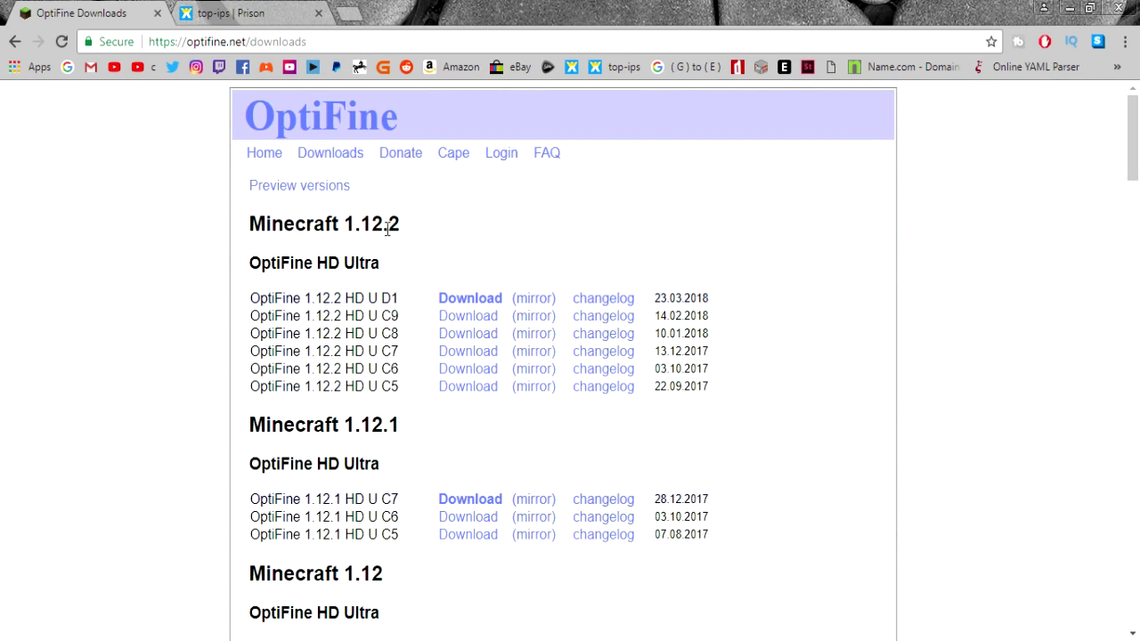
pyautogui.click(459, 305)
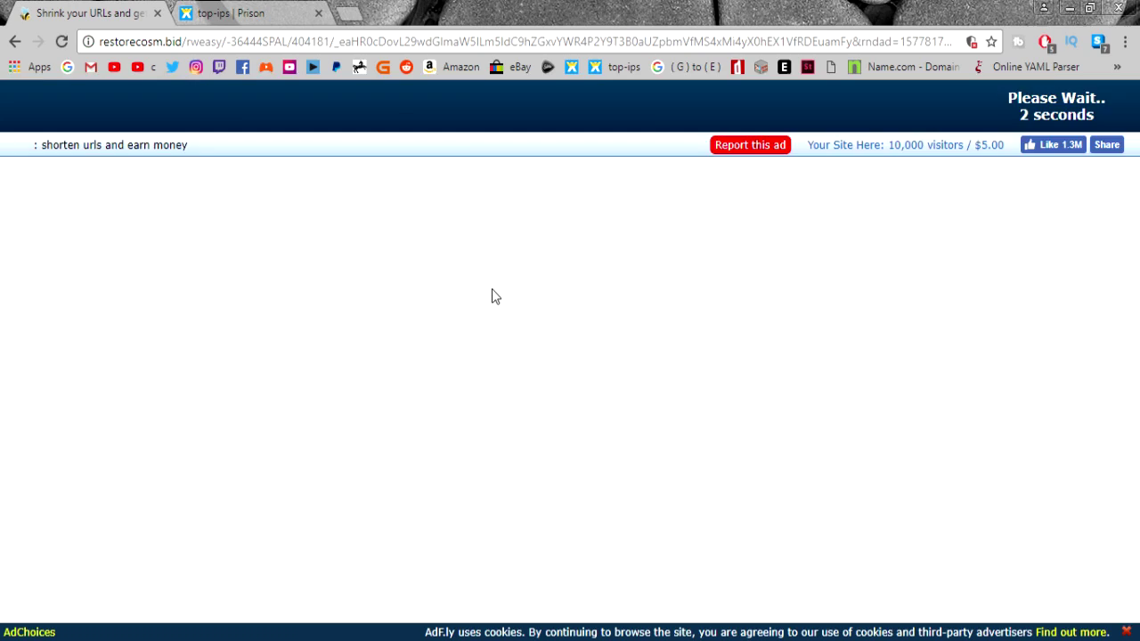
# Get past the adblock warning and ad to download OptiFine_1.12.2_HD_U_D1.jar, then minimize Chrome
pyautogui.click(572, 419)
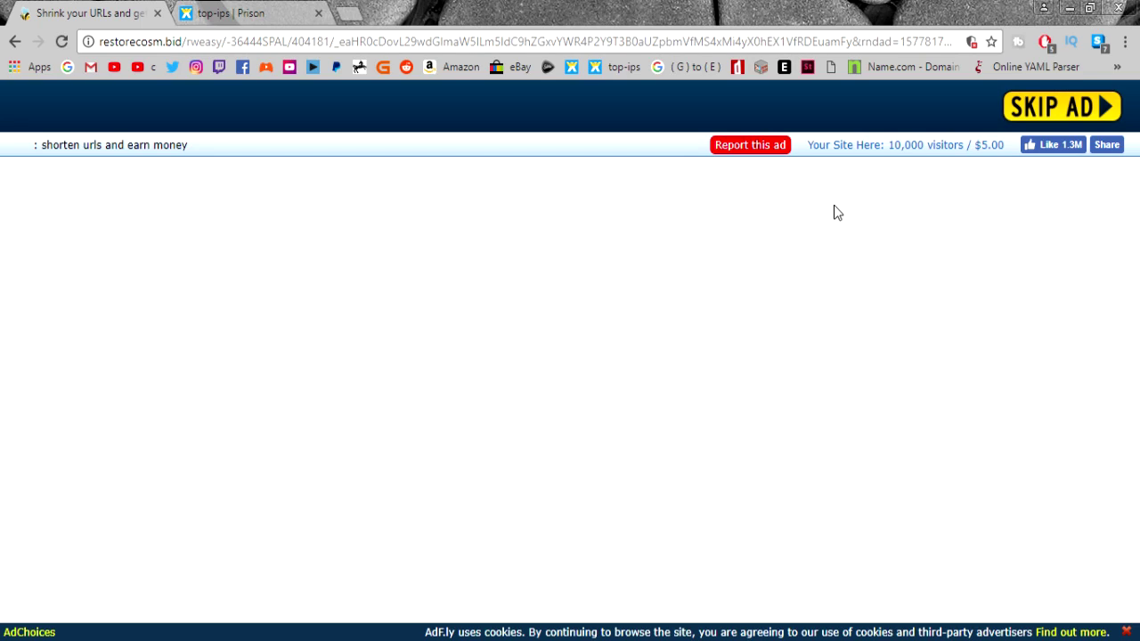
pyautogui.click(1030, 113)
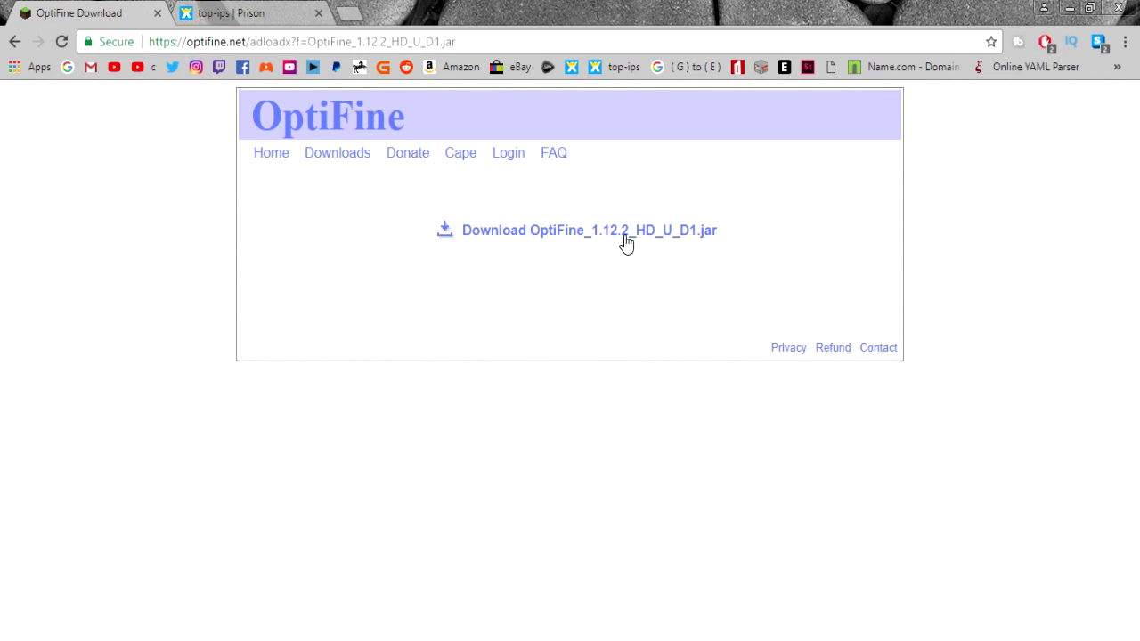
pyautogui.click(584, 236)
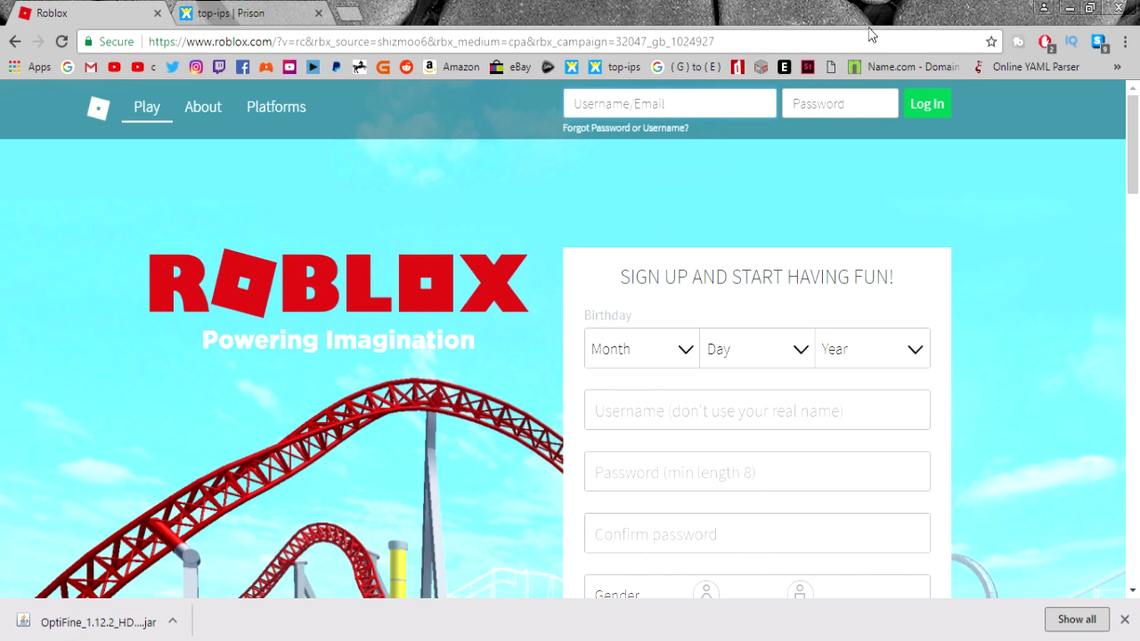
pyautogui.click(1068, 7)
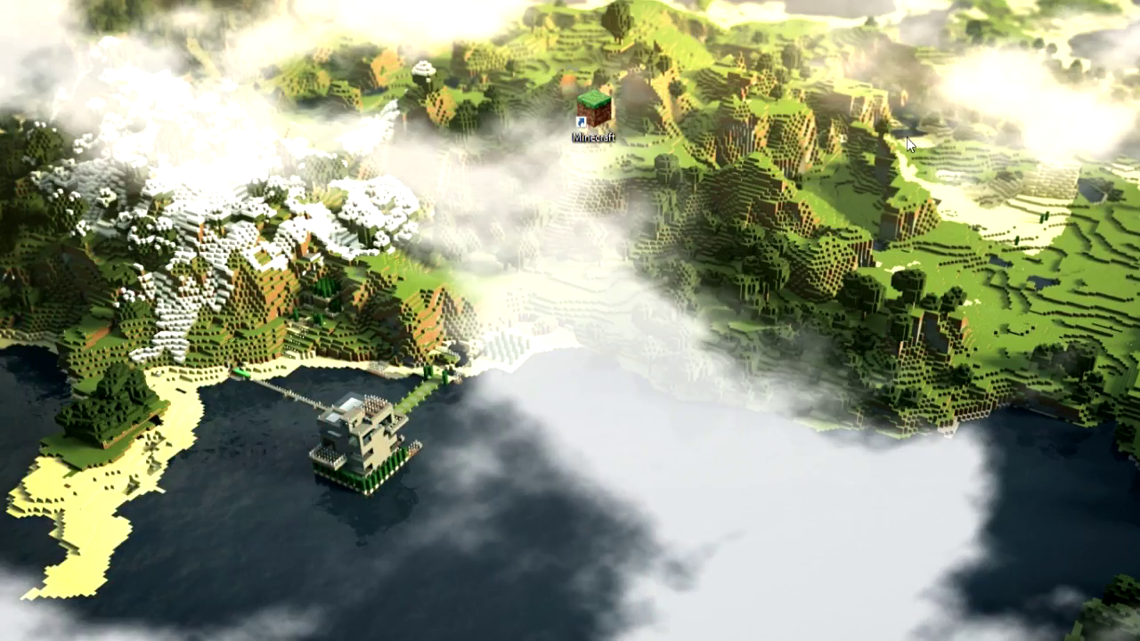
# Place the OptiFine jar on the desktop and try running it, closing the first installer window
pyautogui.moveTo(687, 186); pyautogui.dragTo(603, 214)
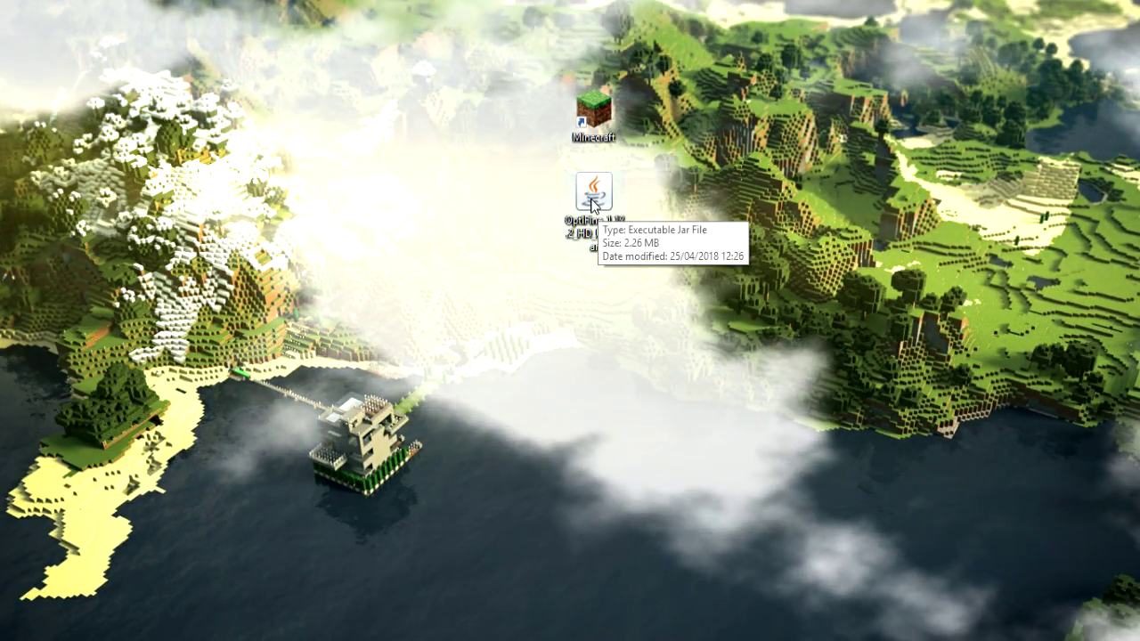
pyautogui.doubleClick(595, 201)
pyautogui.moveTo(1012, 252); pyautogui.dragTo(357, 163)
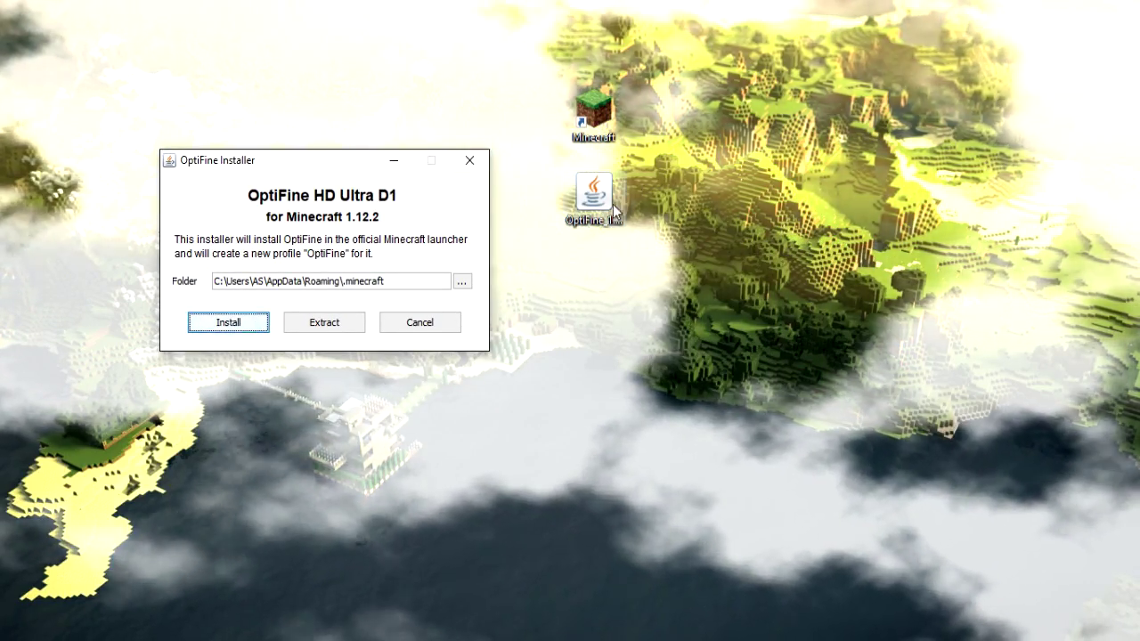
pyautogui.click(469, 158)
# Run the jar with Java and install OptiFine HD Ultra D1 into .minecraft, confirming success
pyautogui.rightClick(605, 200)
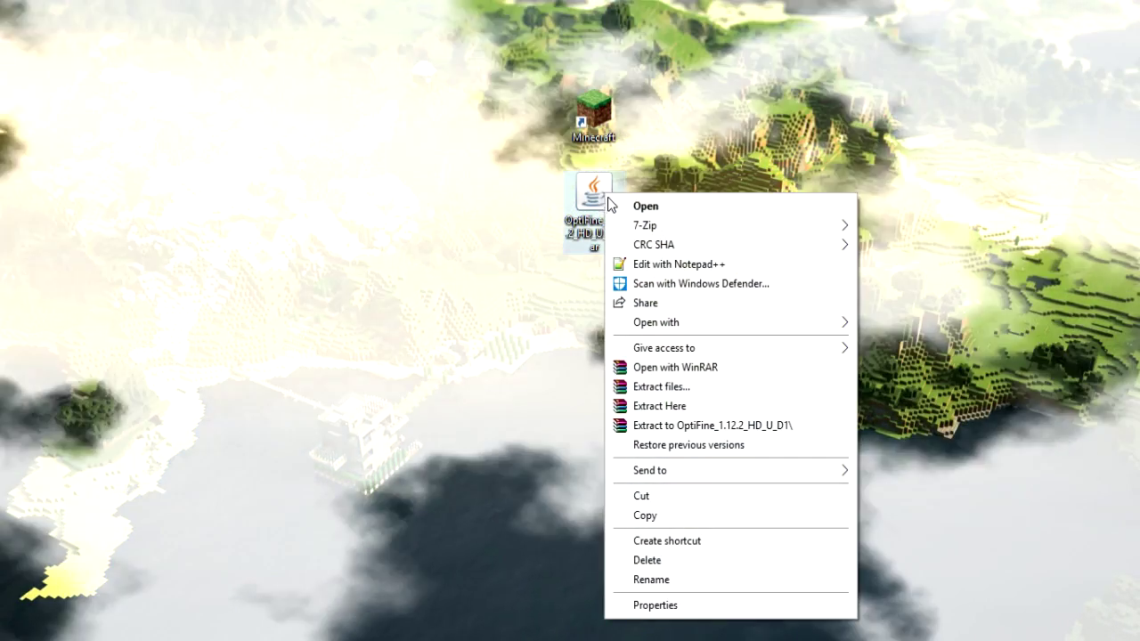
pyautogui.moveTo(678, 330)
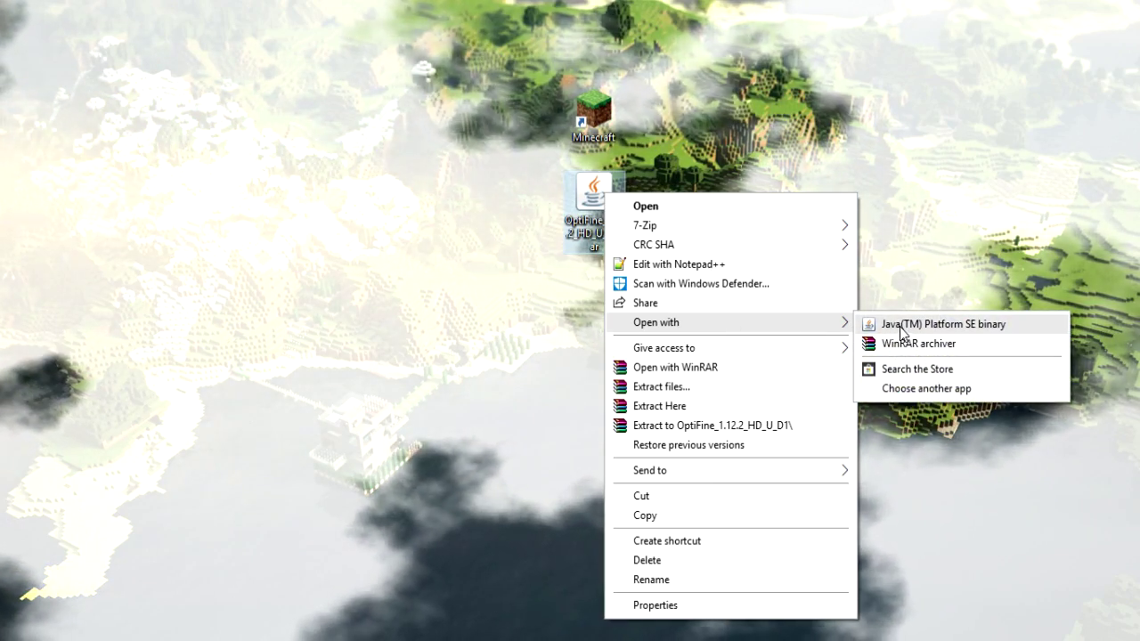
pyautogui.click(899, 326)
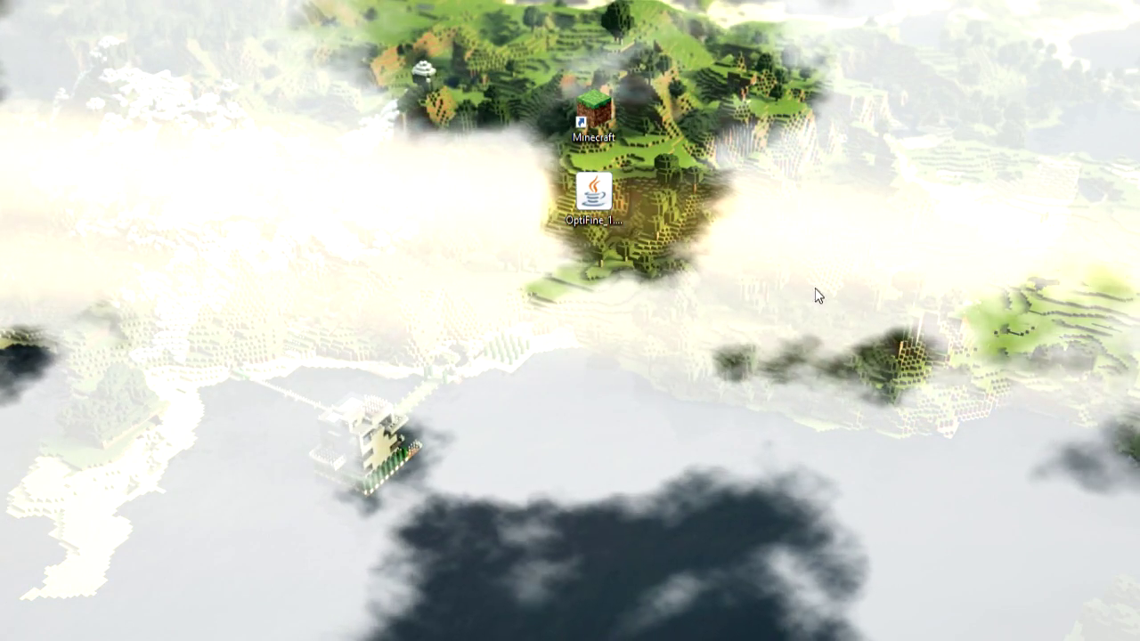
pyautogui.moveTo(125, 269); pyautogui.dragTo(284, 98)
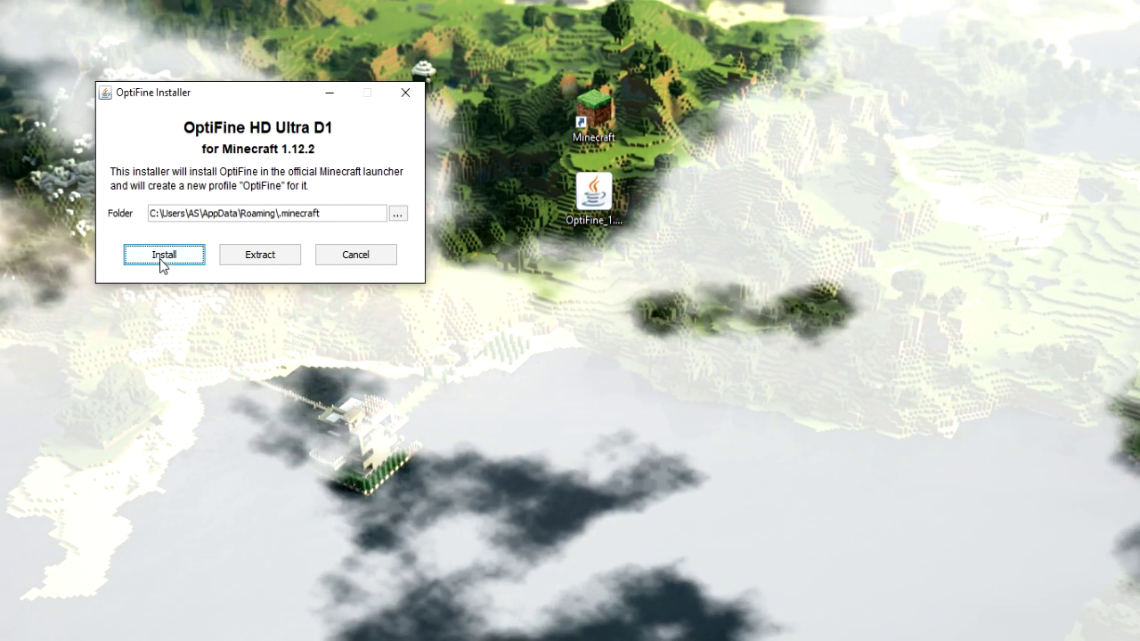
pyautogui.click(163, 257)
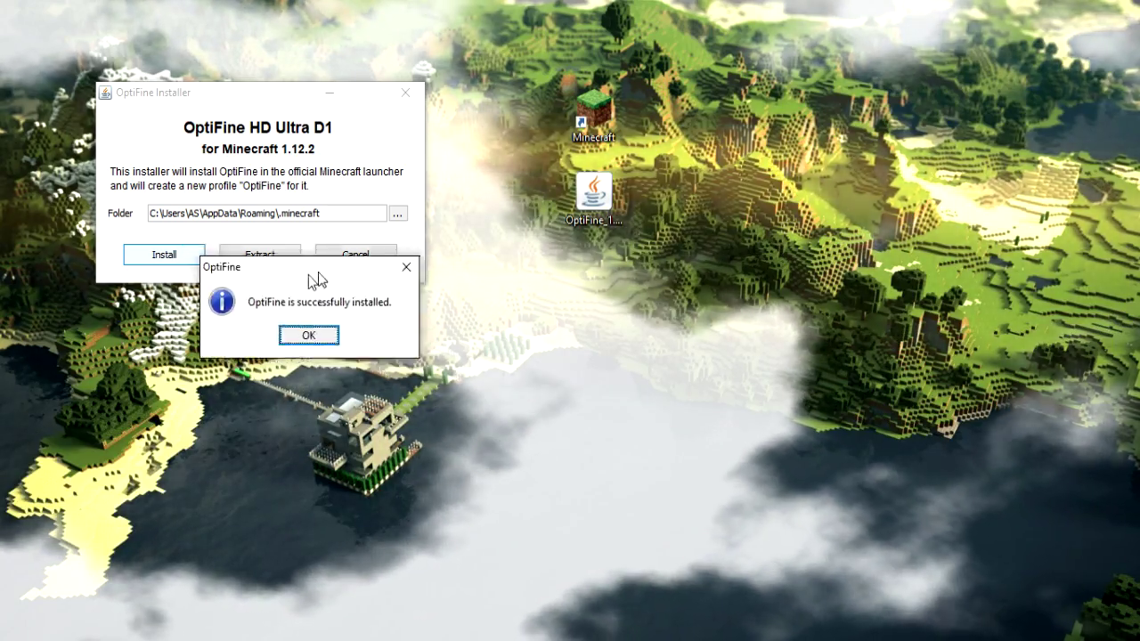
pyautogui.moveTo(308, 272); pyautogui.dragTo(273, 136)
pyautogui.click(274, 191)
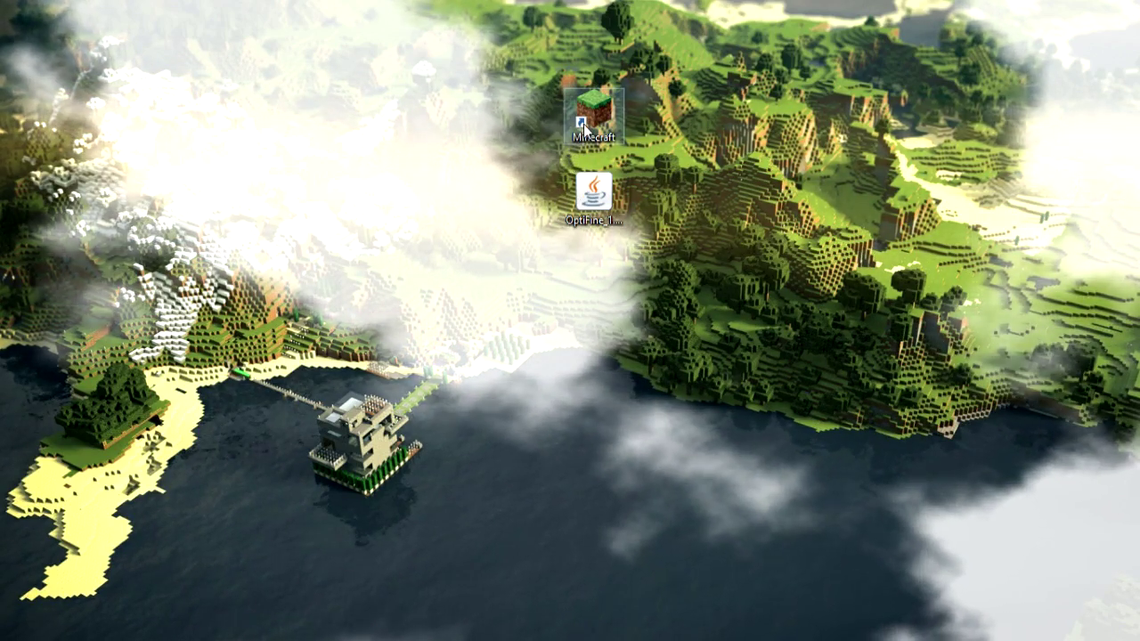
# Reopen the Minecraft launcher and start a new launch configuration
pyautogui.doubleClick(583, 118)
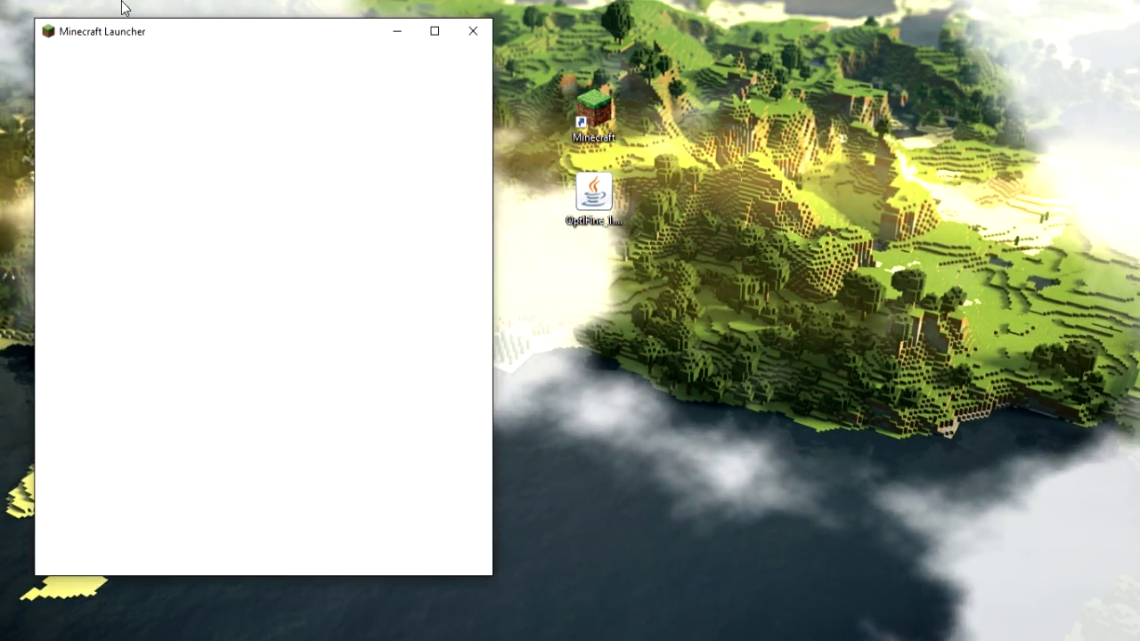
pyautogui.moveTo(186, 34); pyautogui.dragTo(169, 25)
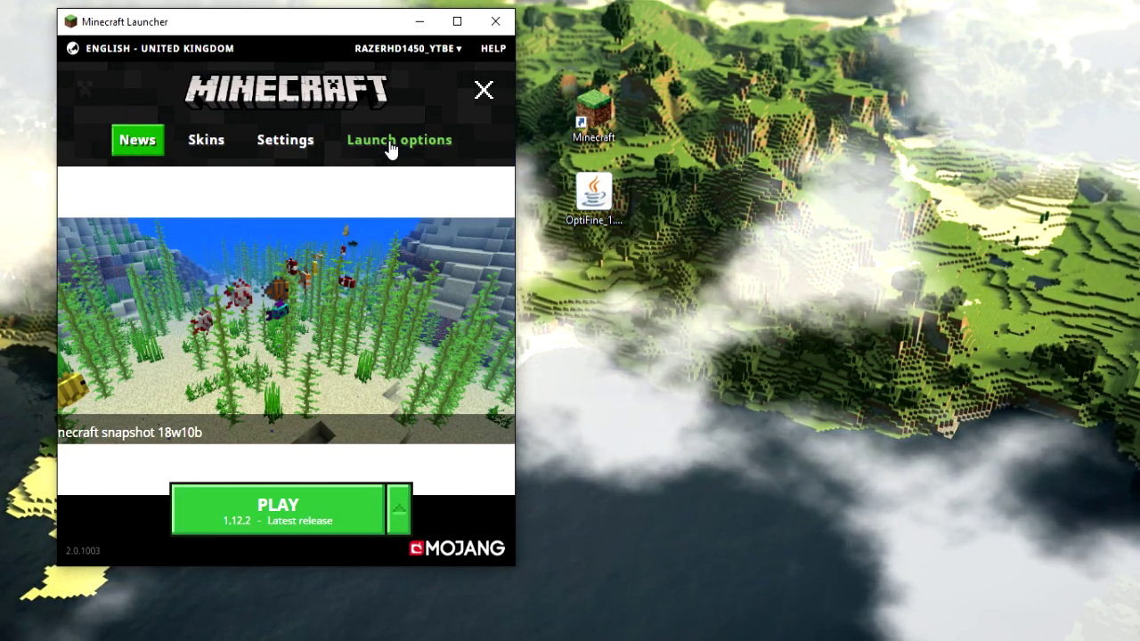
pyautogui.click(389, 149)
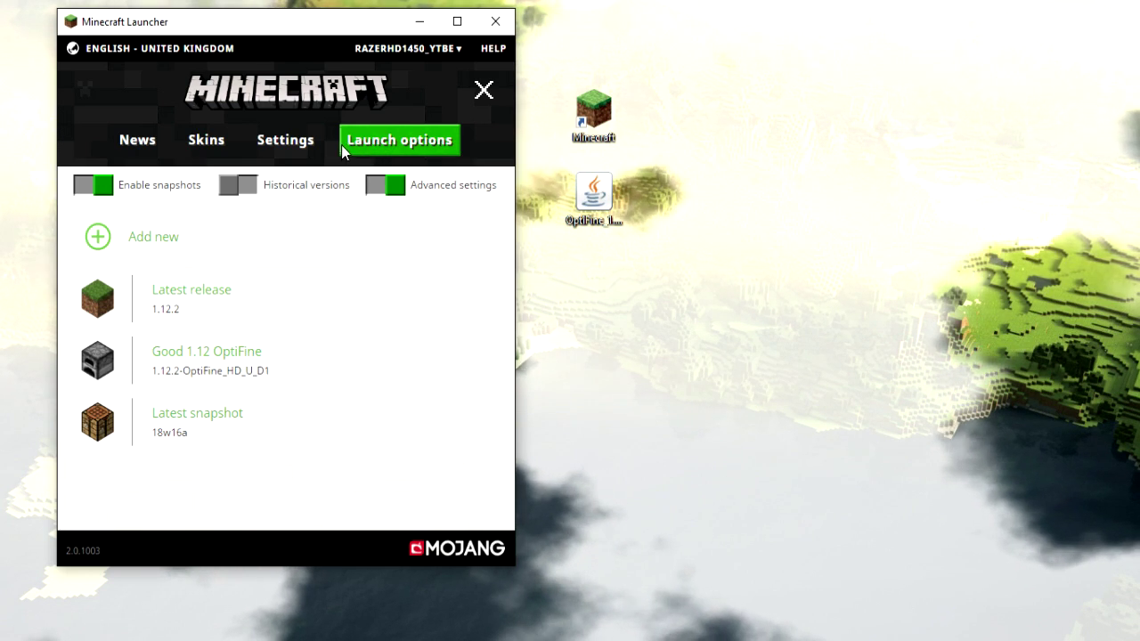
pyautogui.click(161, 239)
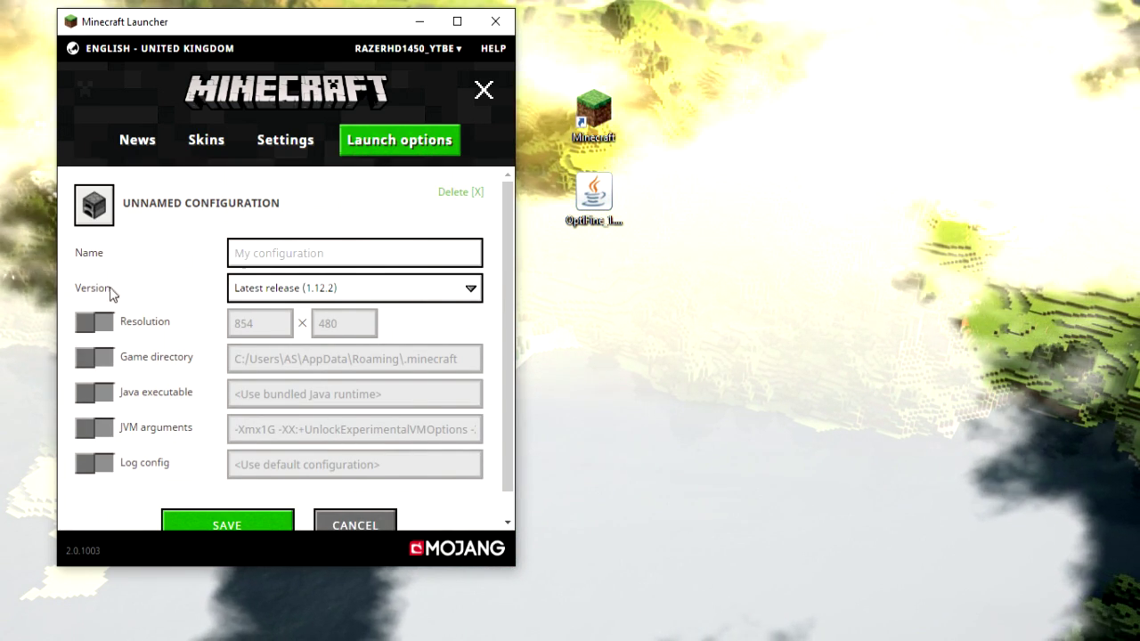
# Set the configuration's version to release 1.12.2-OptiFine_HD_U_D1 and save it
pyautogui.click(338, 287)
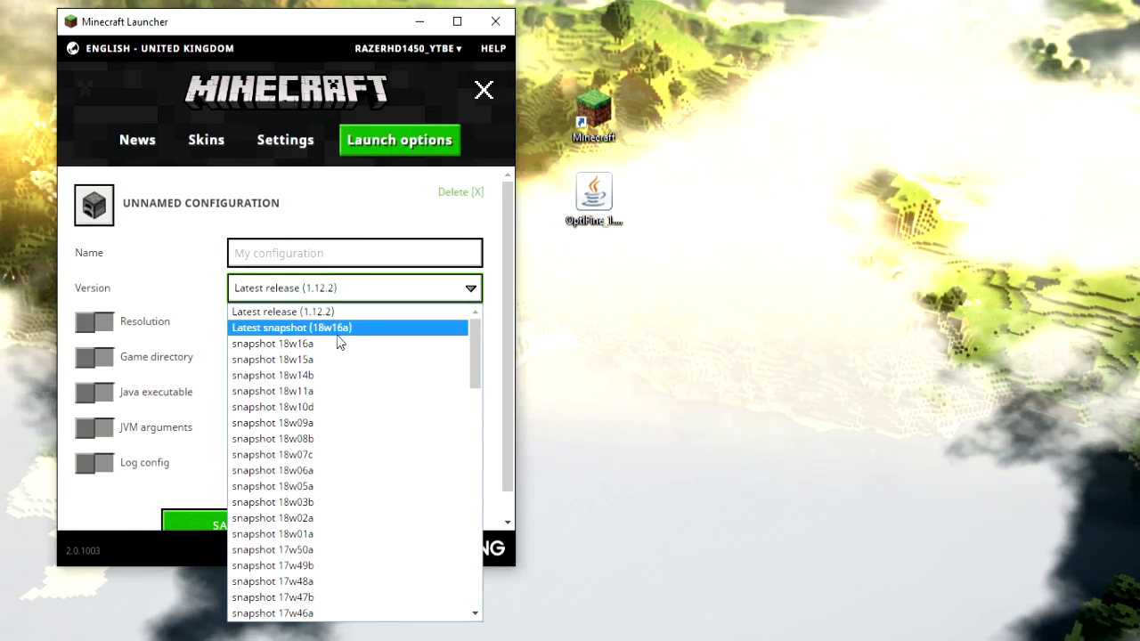
pyautogui.moveTo(476, 326); pyautogui.dragTo(457, 401)
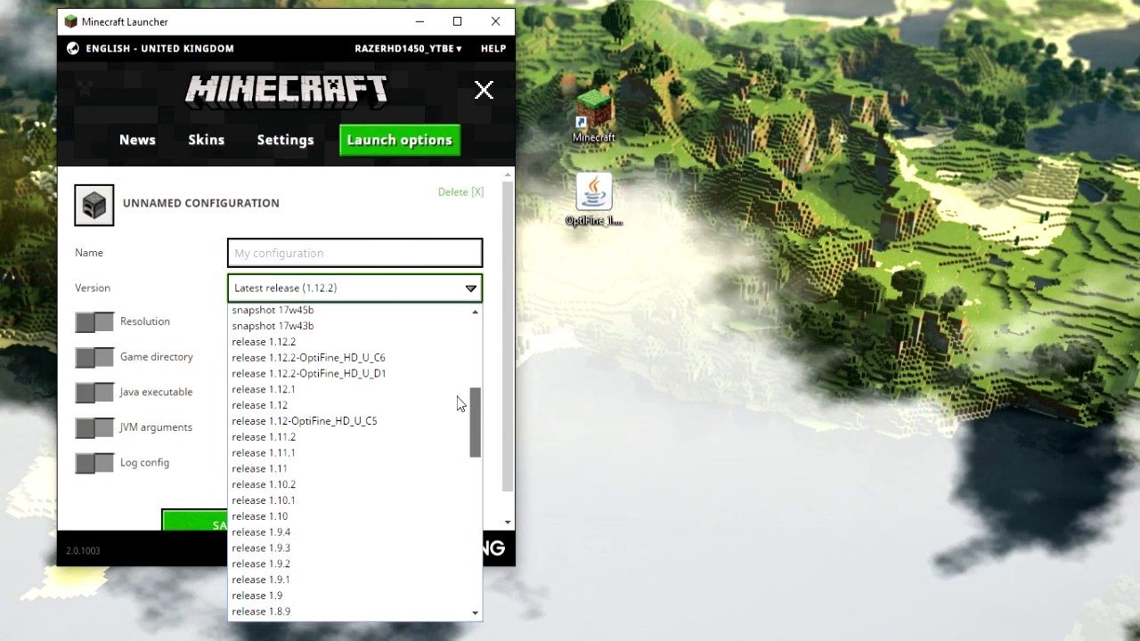
pyautogui.scroll(-1, 383, 356)
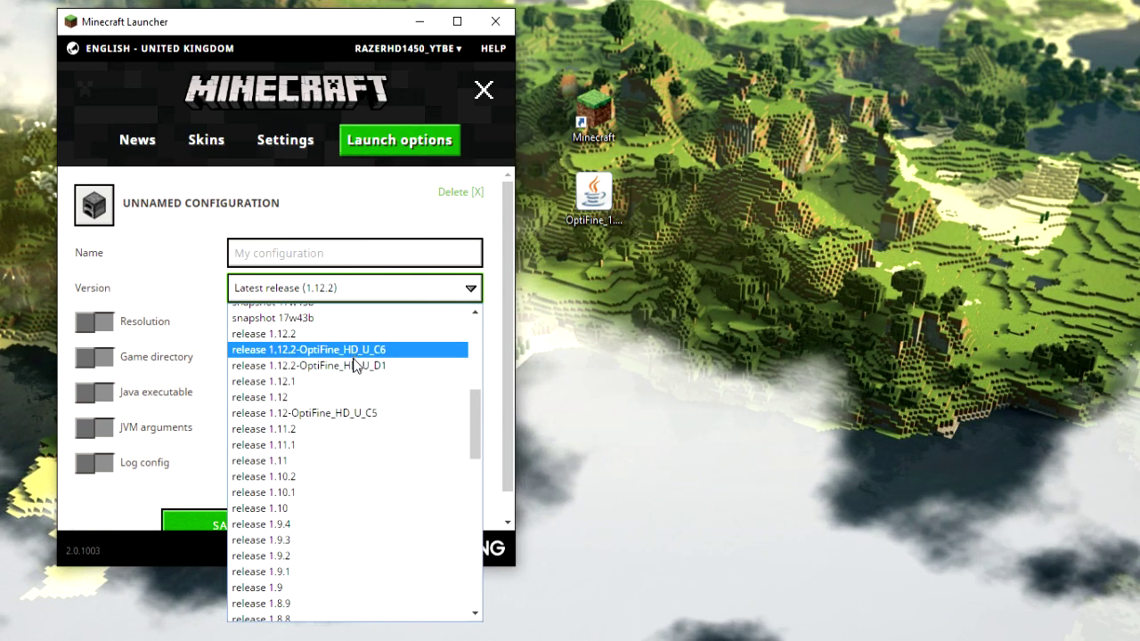
pyautogui.click(594, 222)
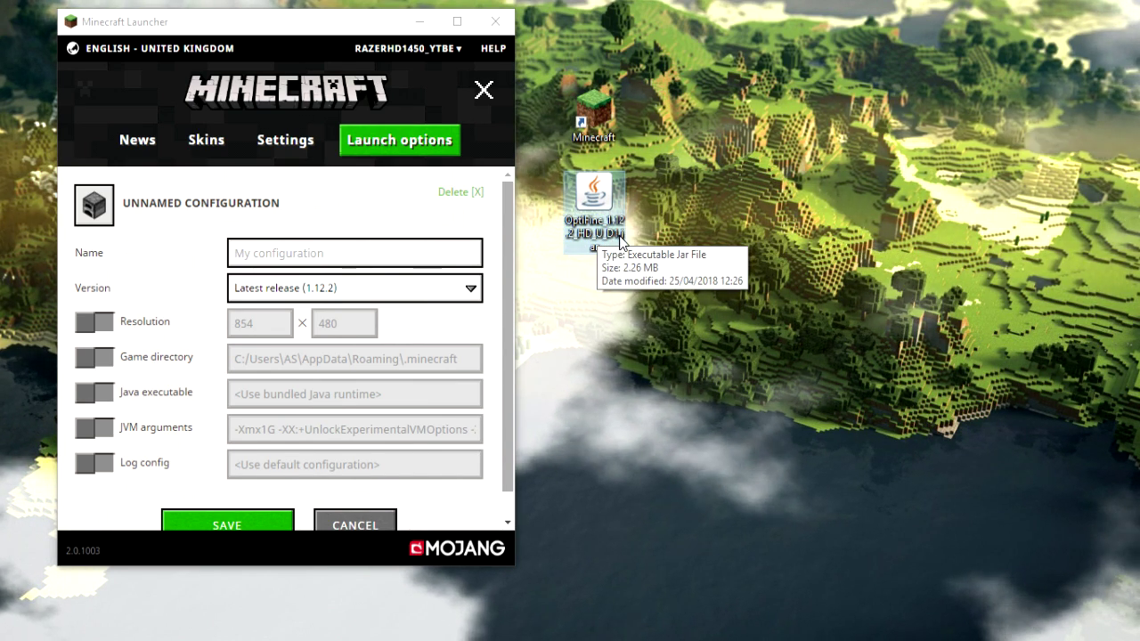
pyautogui.click(334, 289)
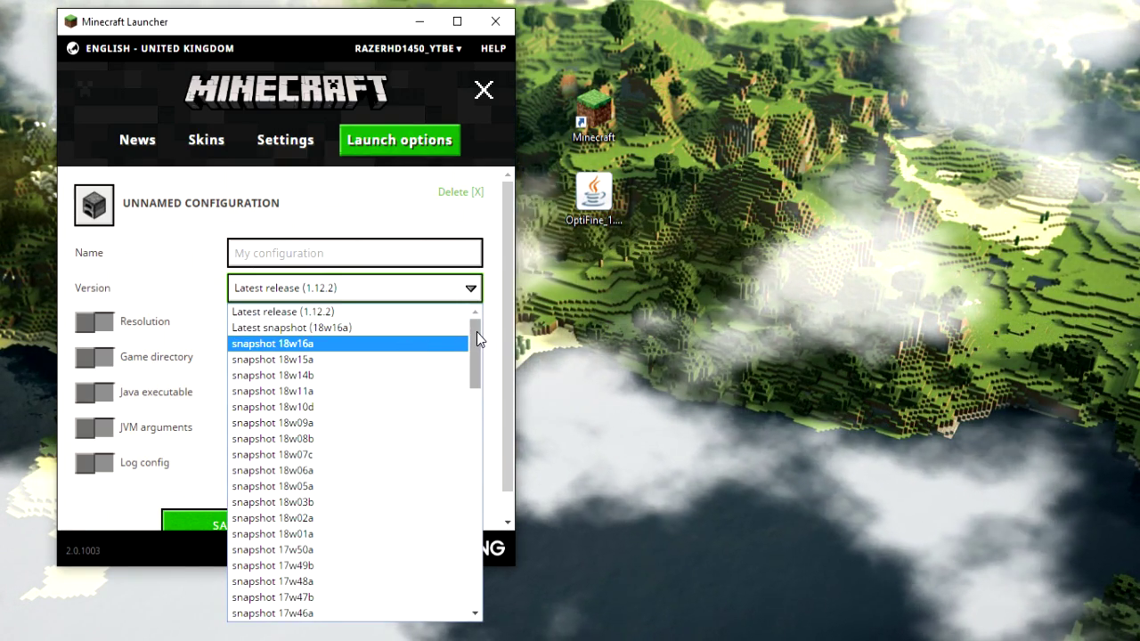
pyautogui.moveTo(478, 330); pyautogui.dragTo(474, 382)
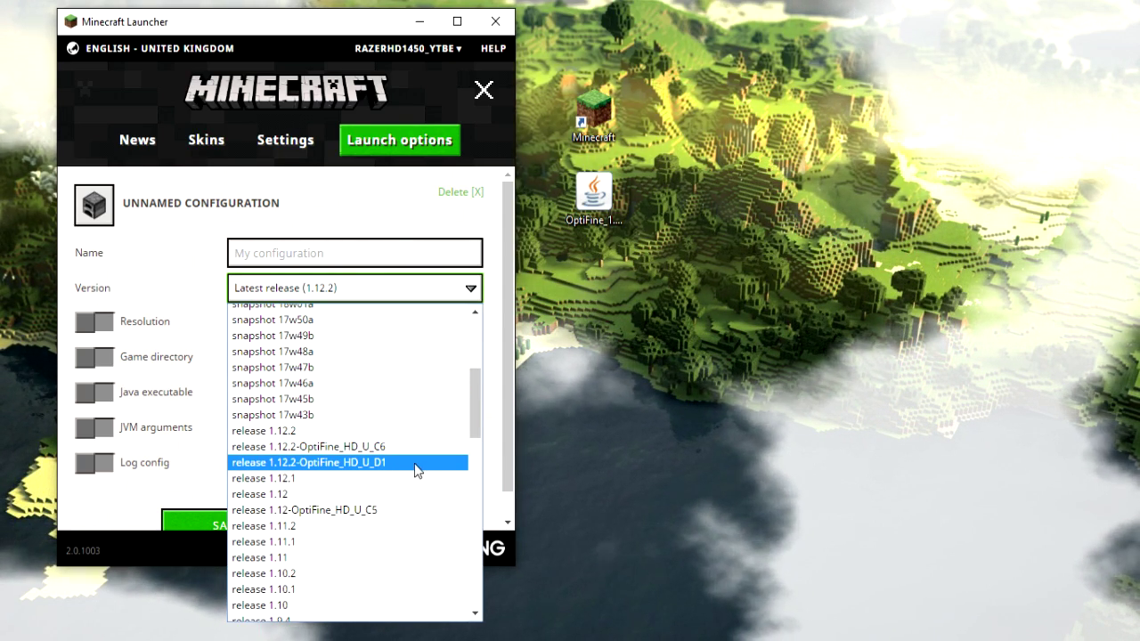
pyautogui.click(402, 469)
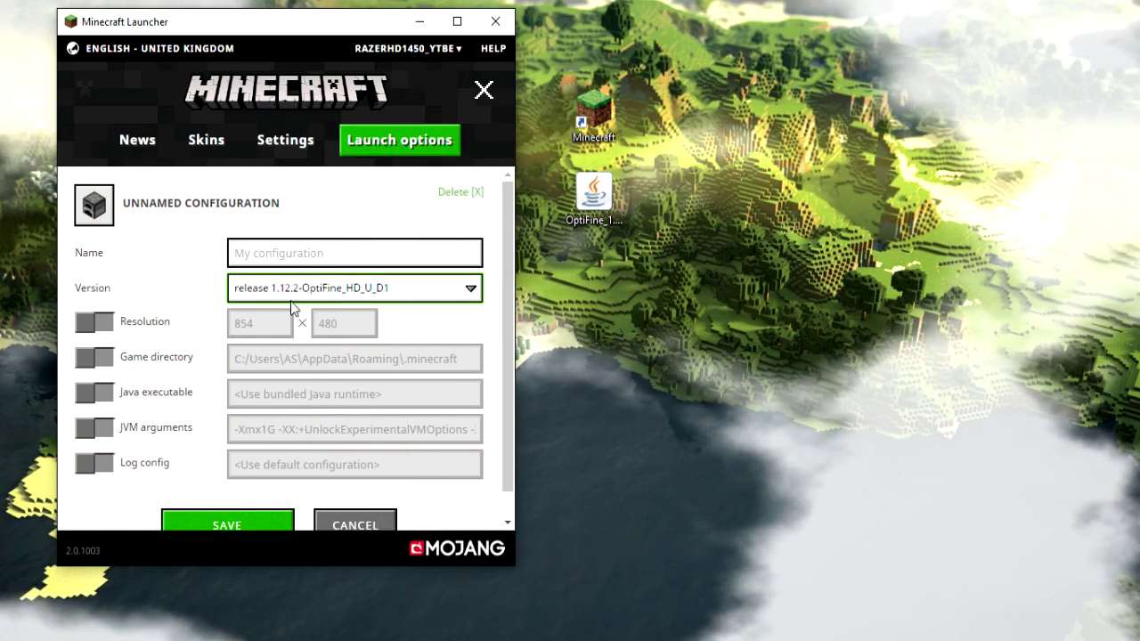
pyautogui.click(221, 522)
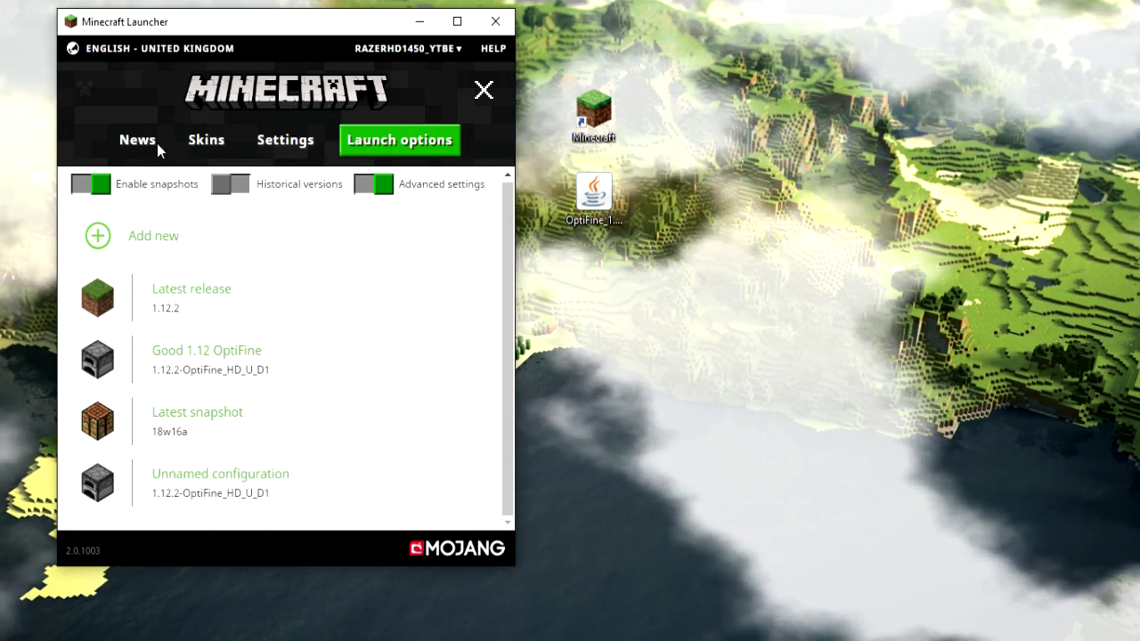
# Launch Minecraft using the Unnamed OptiFine configuration
pyautogui.click(138, 142)
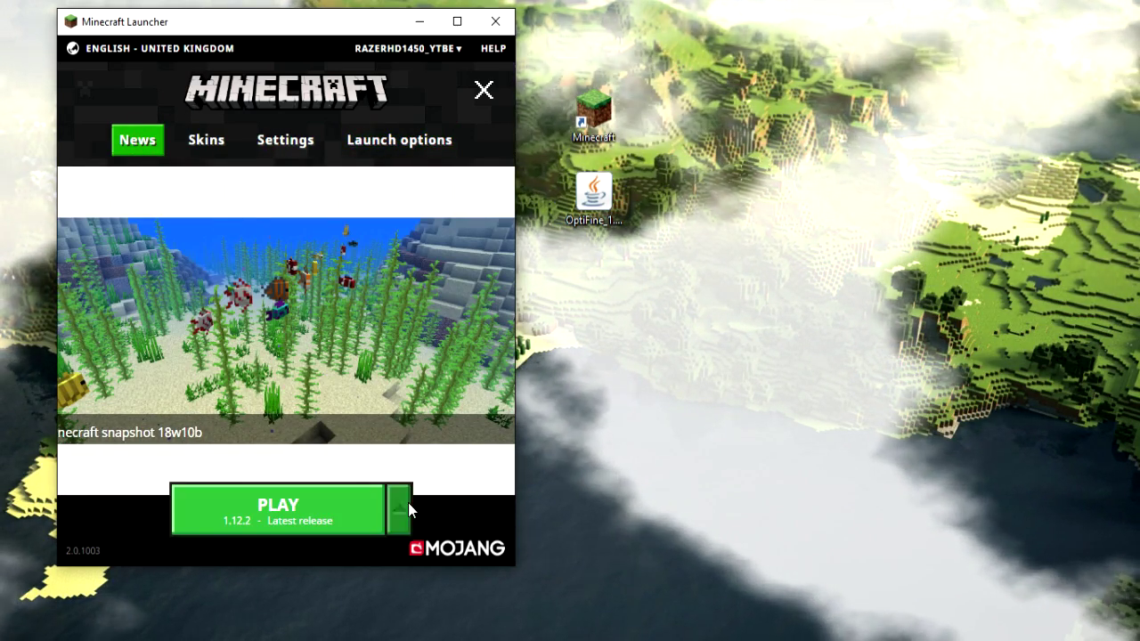
pyautogui.click(398, 508)
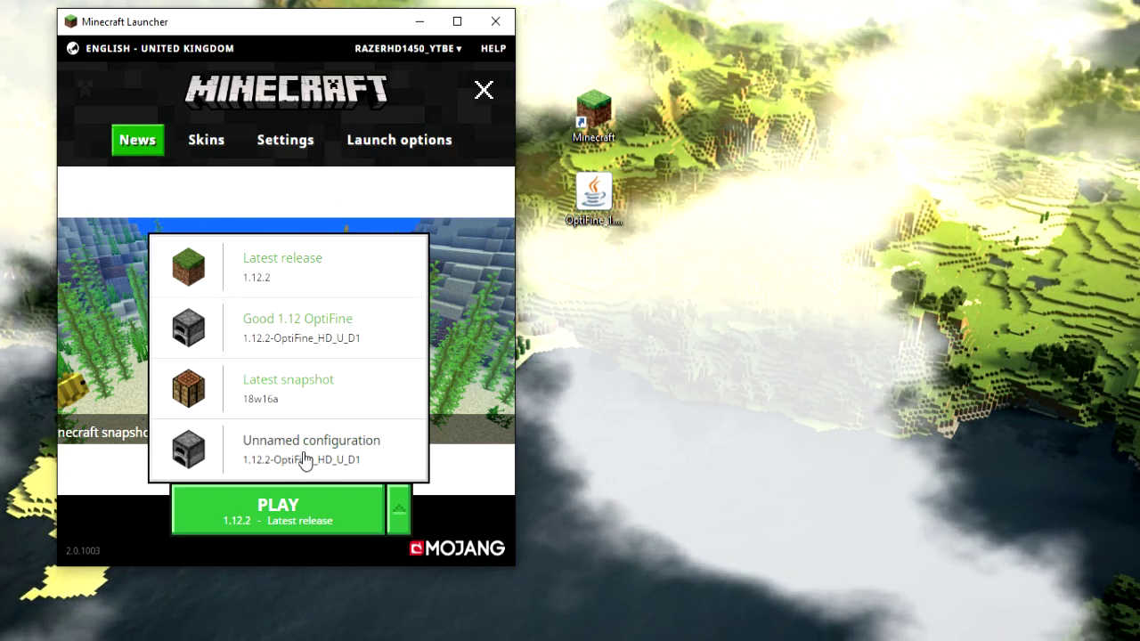
pyautogui.click(300, 459)
pyautogui.click(276, 521)
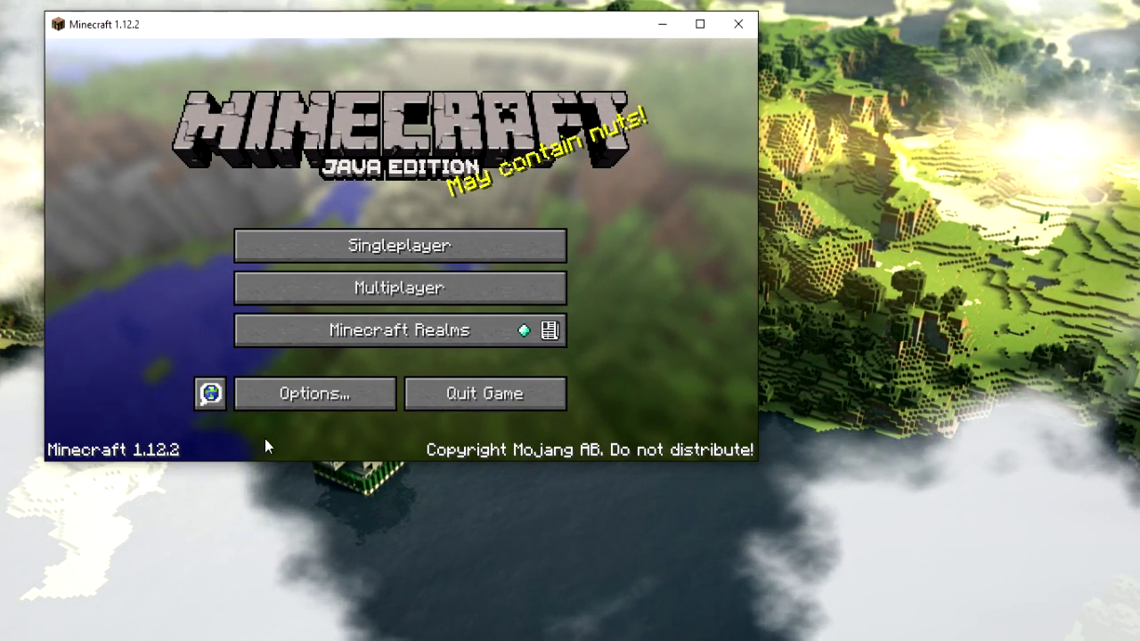
# Check the Options > Video Settings > Shaders list for Chocapic13 V6 Extreme.zip, then leave it
pyautogui.click(307, 399)
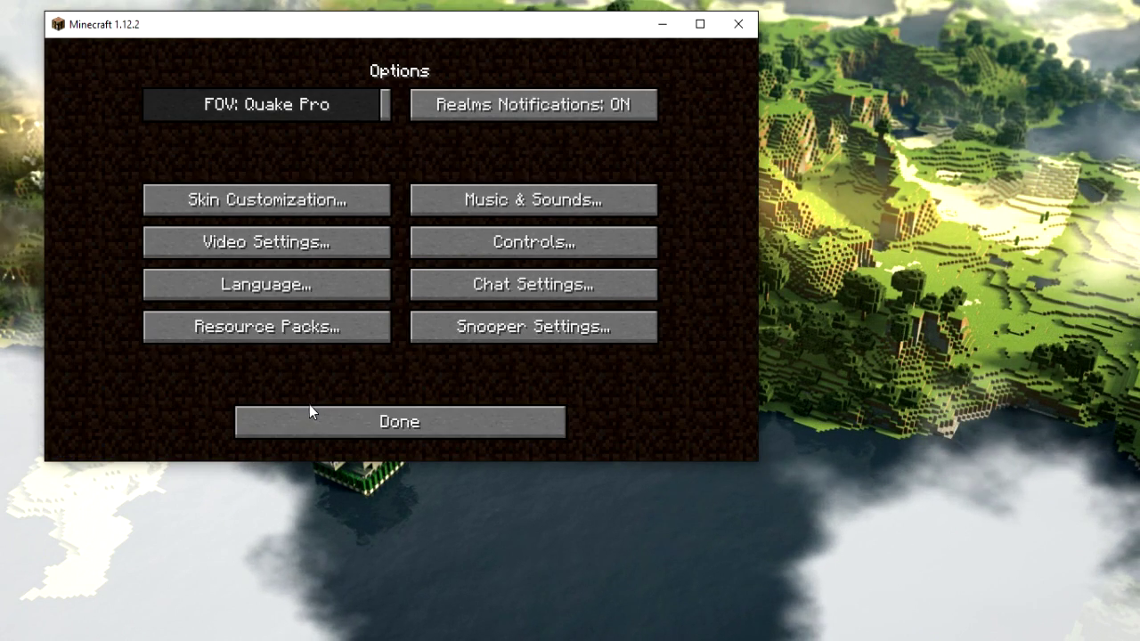
pyautogui.click(214, 248)
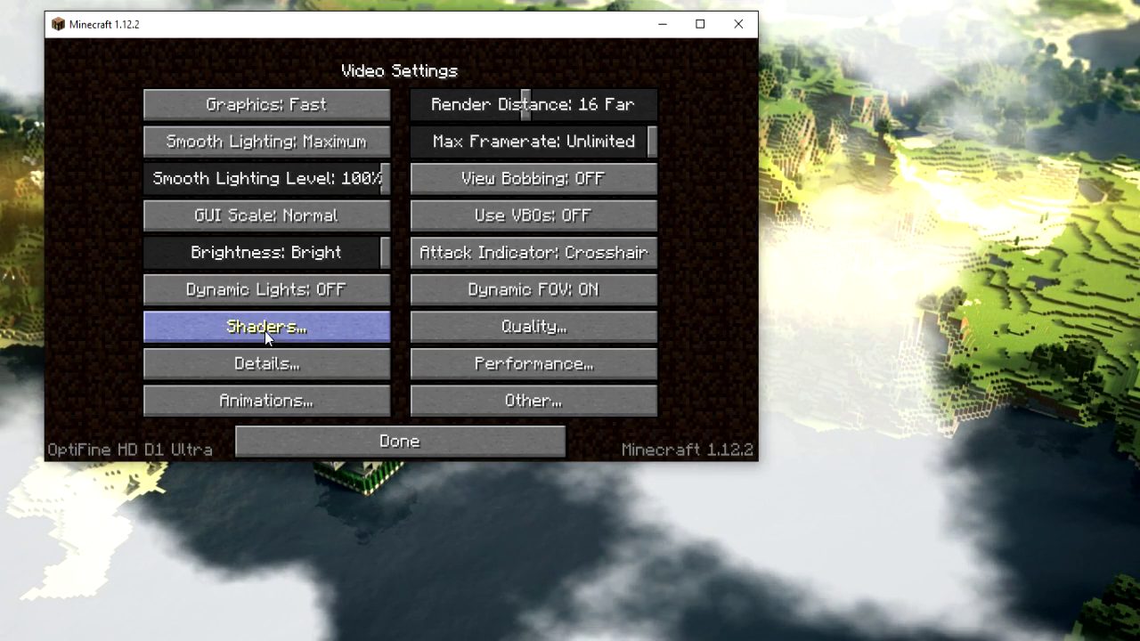
pyautogui.click(306, 332)
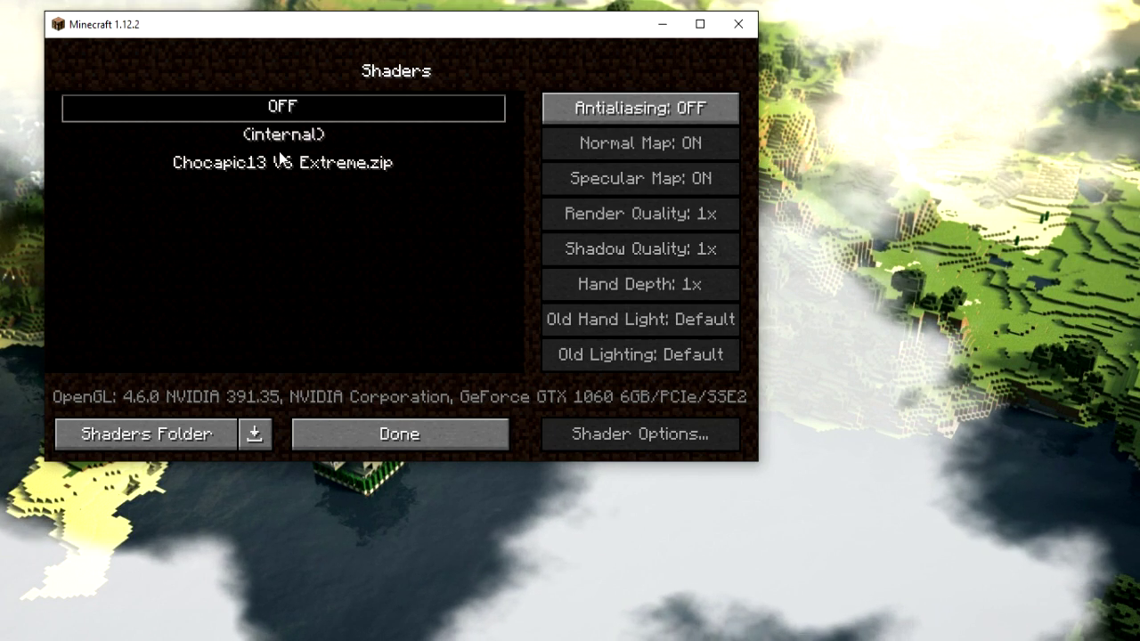
pyautogui.click(376, 436)
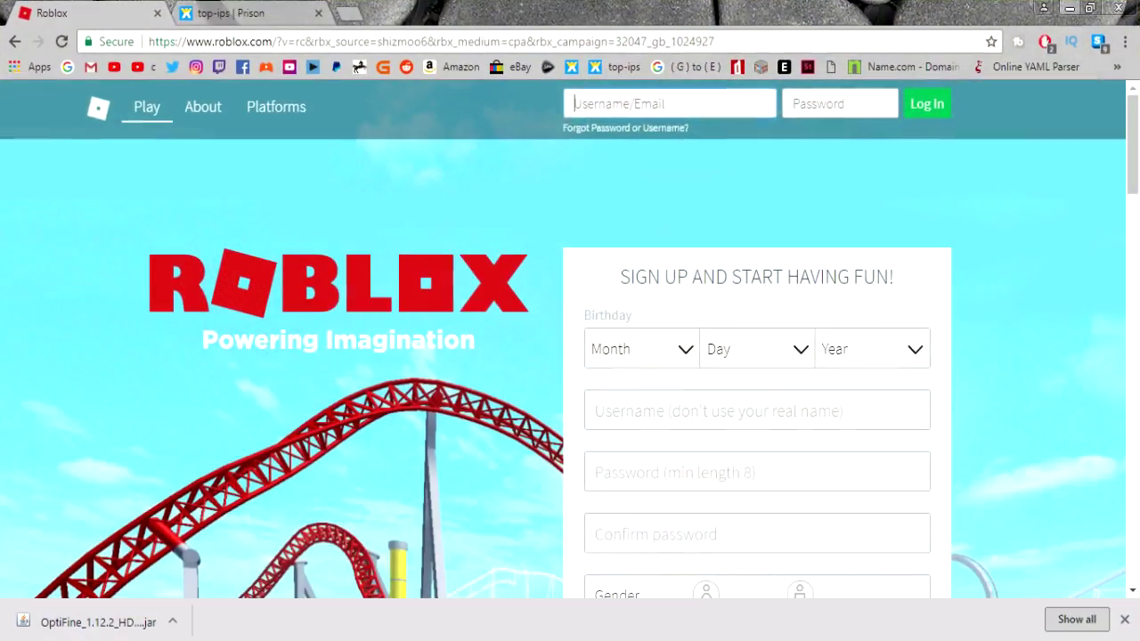
# Close the Roblox tab and go to the server list site's home page
pyautogui.click(160, 15)
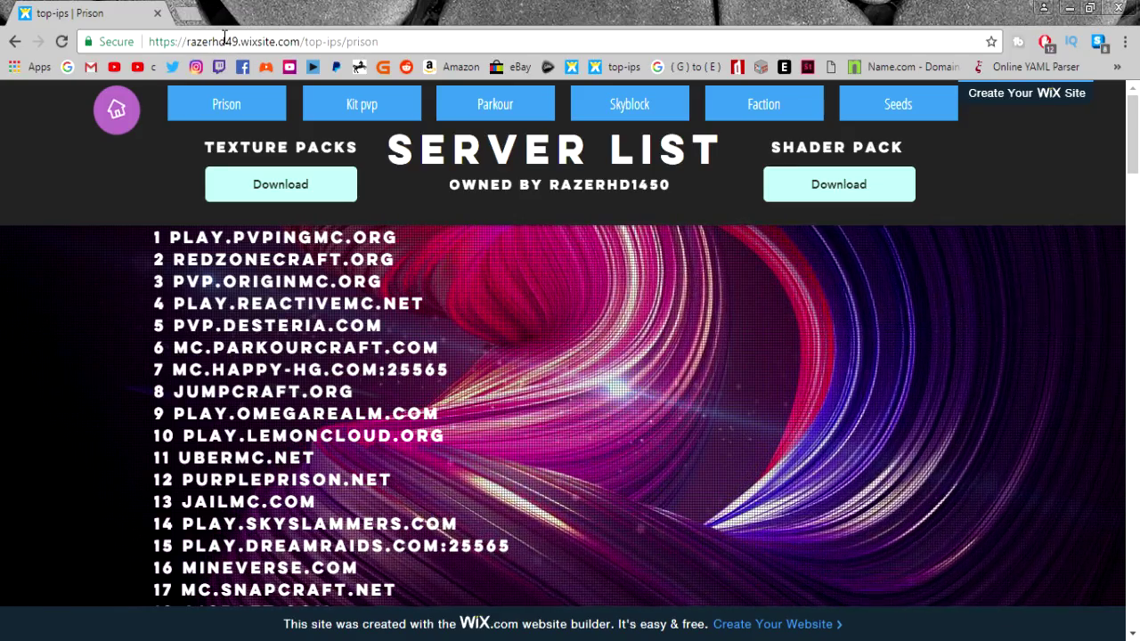
pyautogui.moveTo(307, 41); pyautogui.dragTo(229, 41)
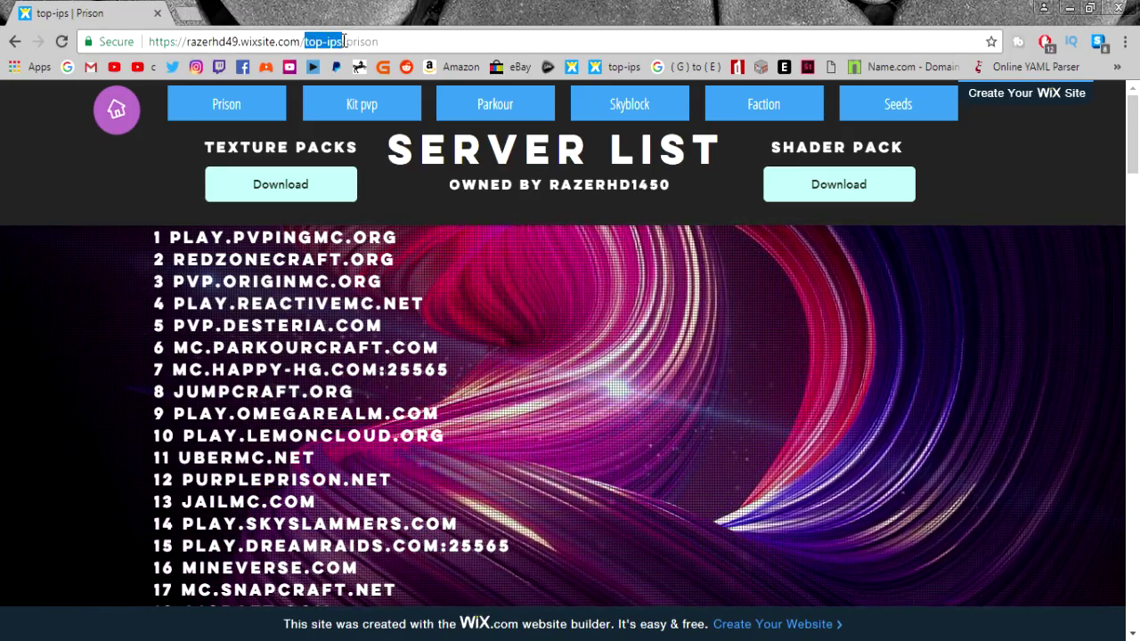
pyautogui.click(263, 30)
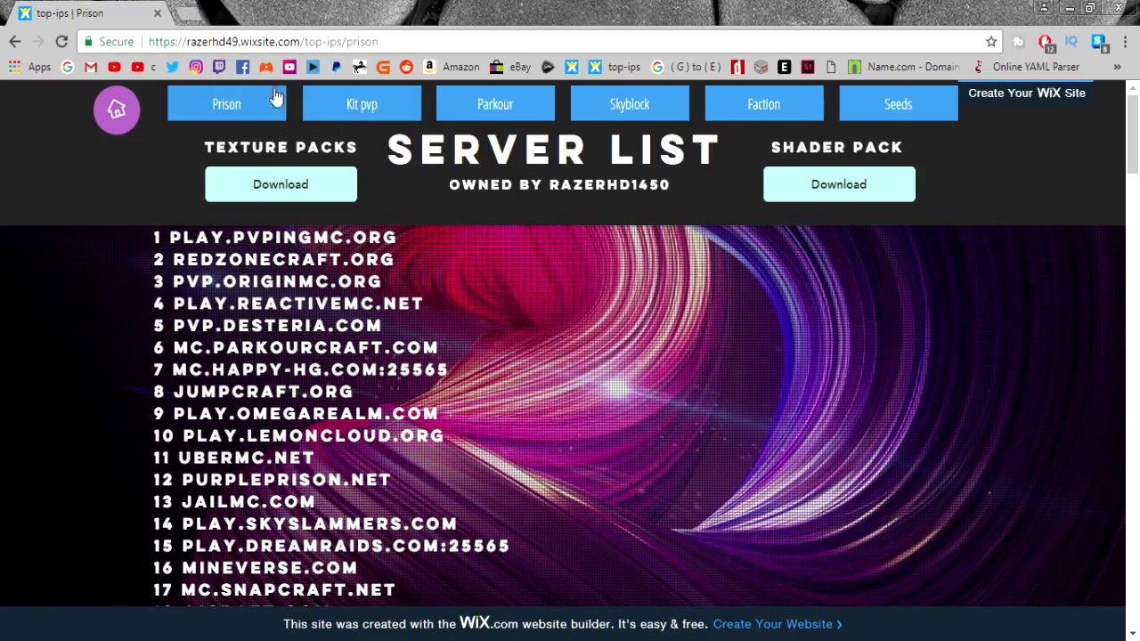
pyautogui.click(122, 107)
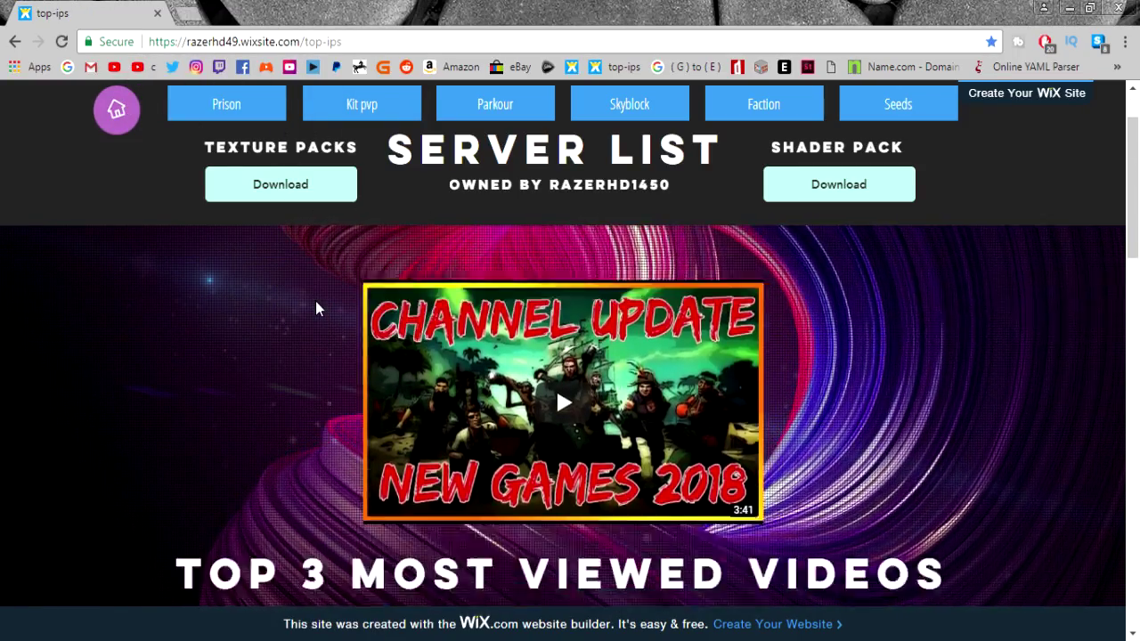
pyautogui.scroll(-5, 313, 303)
pyautogui.scroll(6, 312, 285)
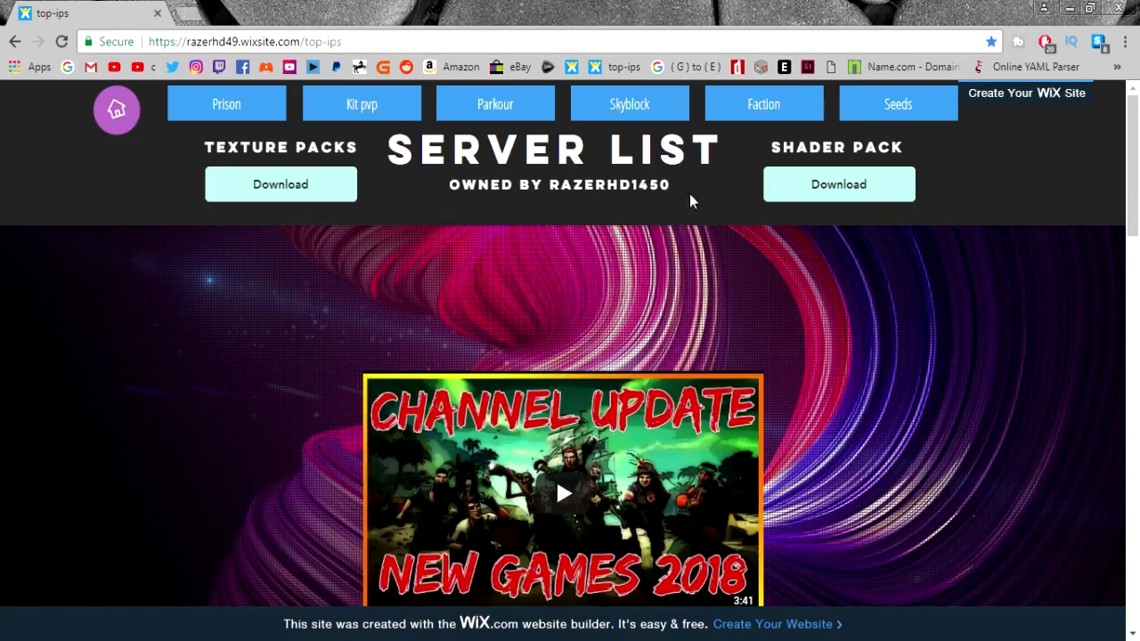
# Open the site's shader packs page and follow the link to download Minecraft shader.rar
pyautogui.click(833, 185)
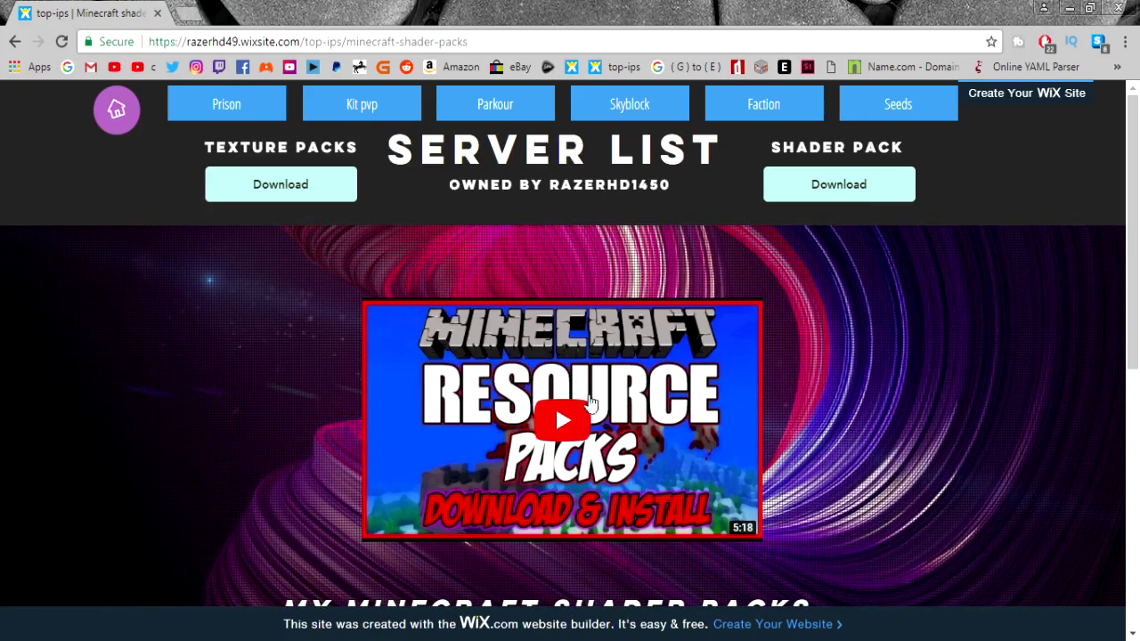
pyautogui.scroll(-2, 499, 391)
pyautogui.scroll(2, 445, 356)
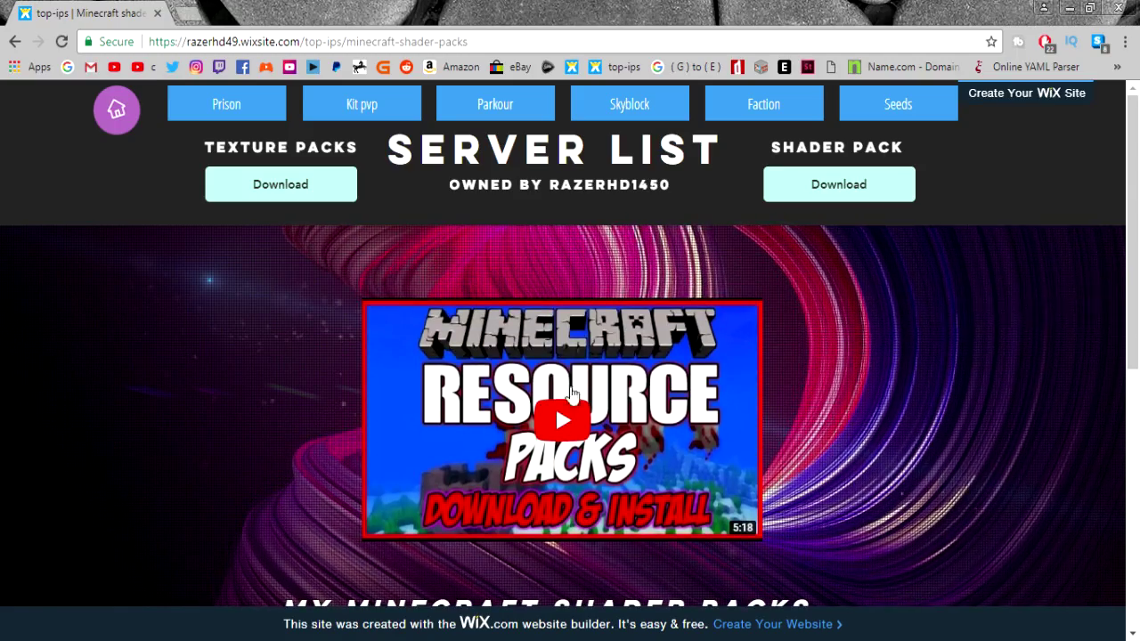
pyautogui.scroll(-2, 531, 415)
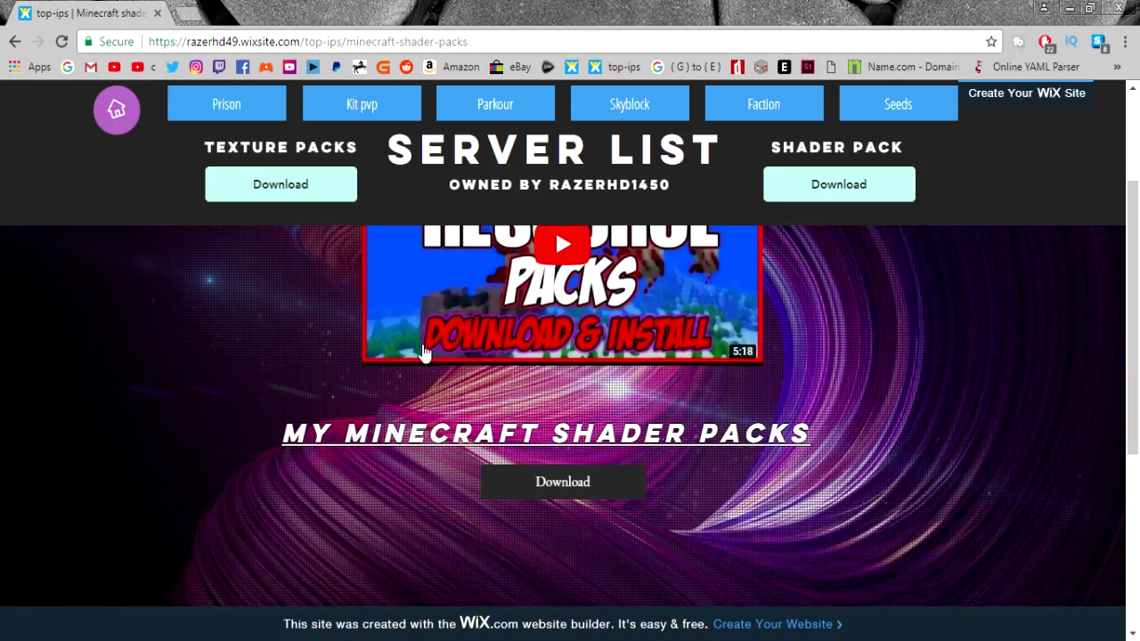
pyautogui.scroll(-2, 375, 411)
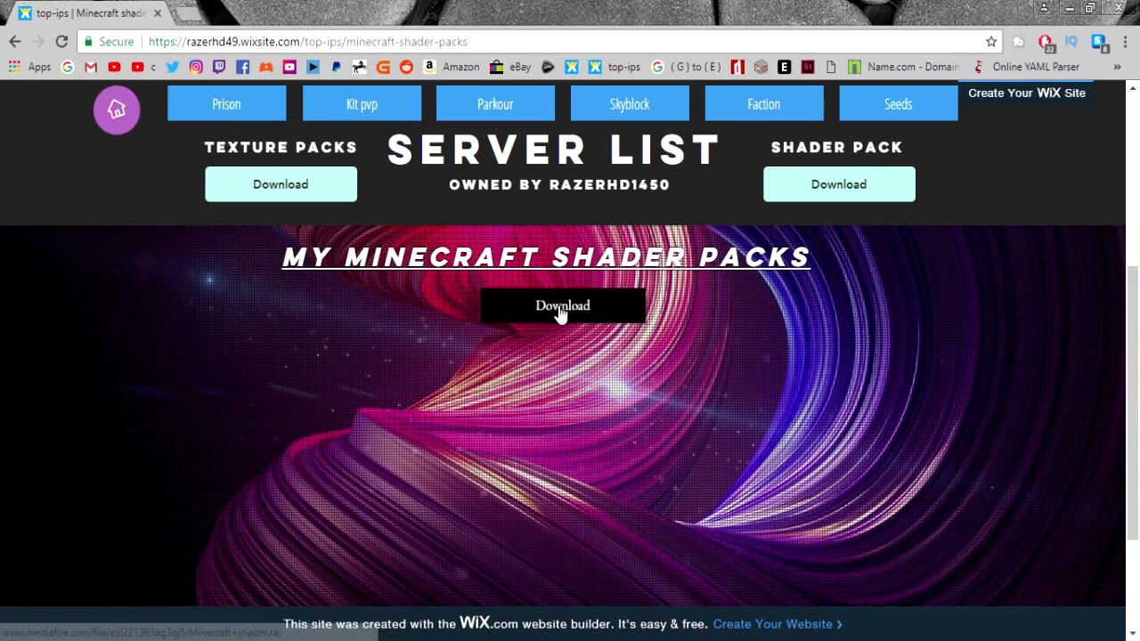
pyautogui.click(561, 312)
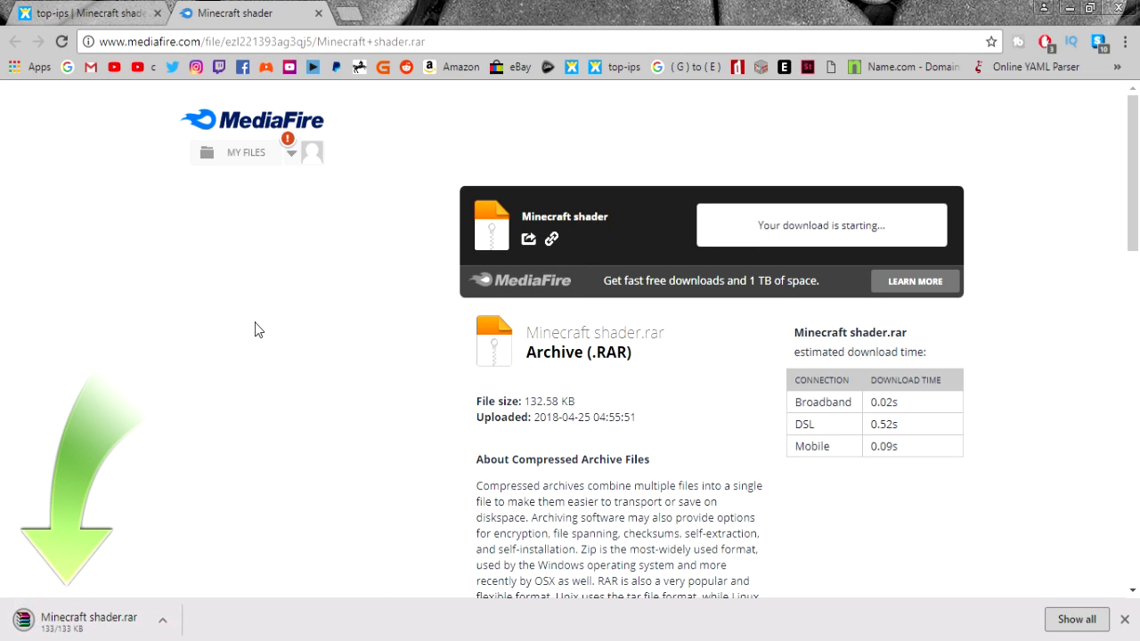
# Drop Minecraft shader.rar onto the desktop from the download bar and minimize Chrome
pyautogui.doubleClick(454, 8)
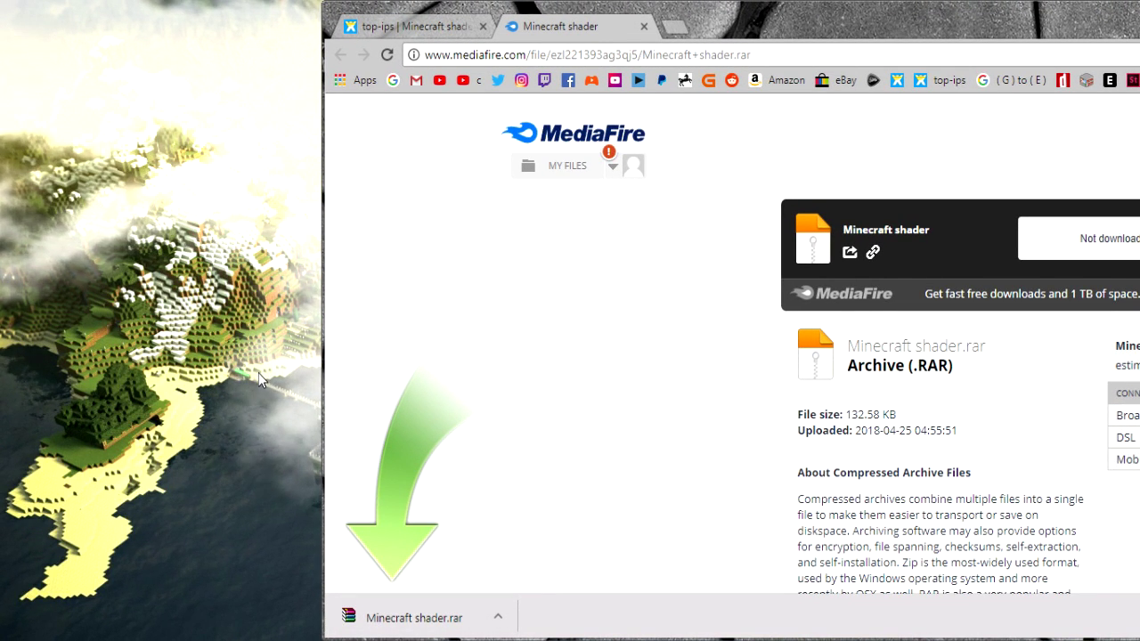
pyautogui.moveTo(414, 617); pyautogui.dragTo(280, 370)
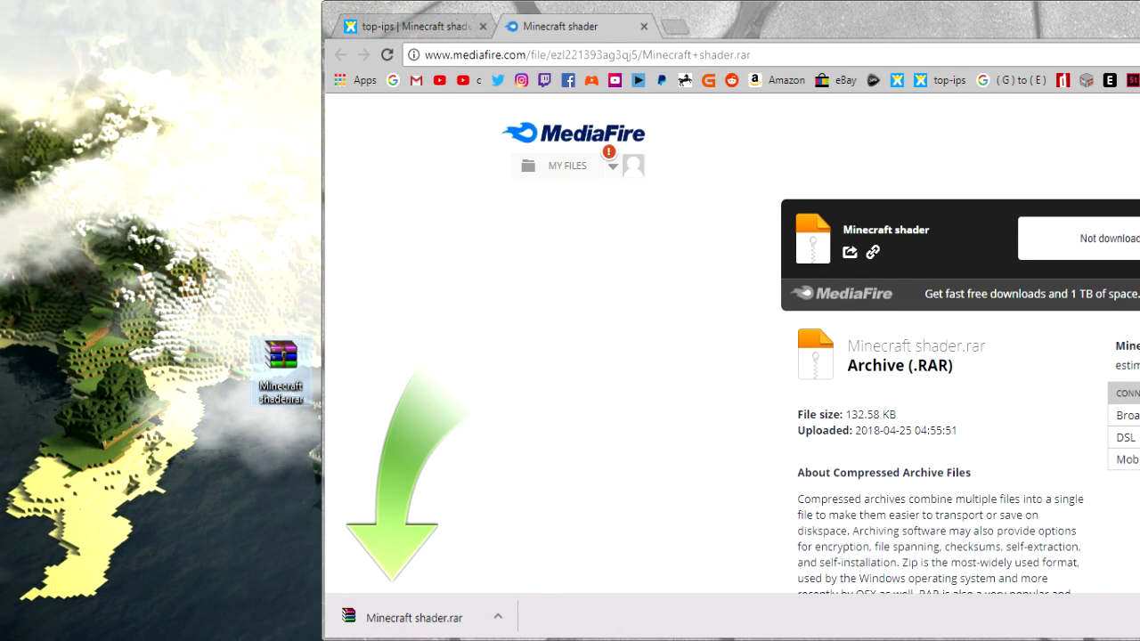
pyautogui.moveTo(979, 43); pyautogui.dragTo(926, 7)
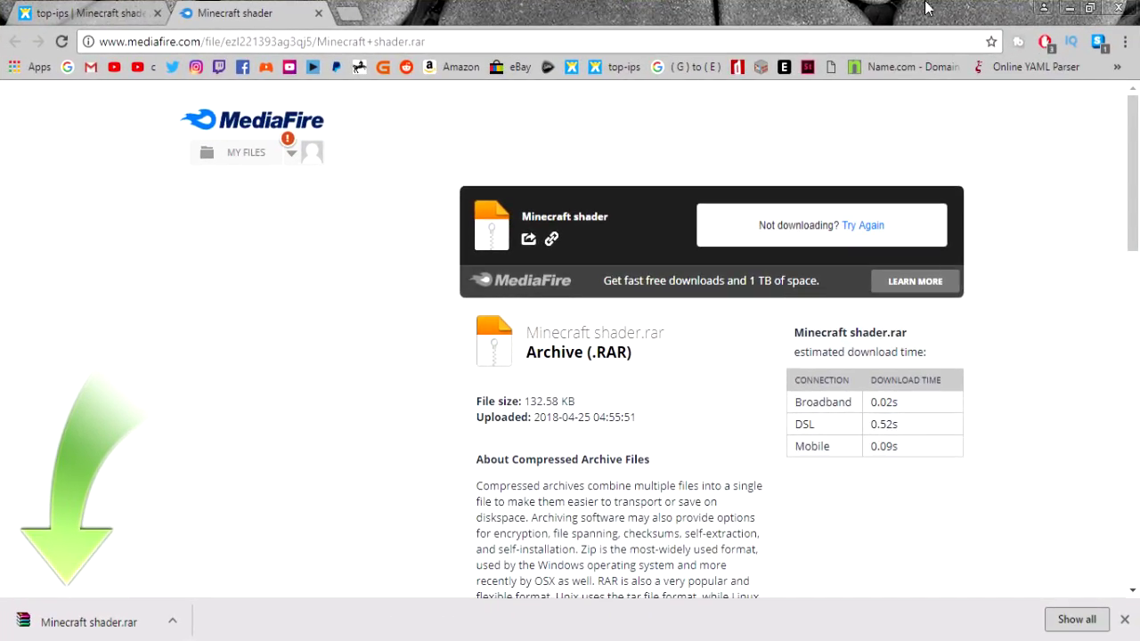
pyautogui.press('super+d')
pyautogui.moveTo(280, 356); pyautogui.dragTo(381, 145)
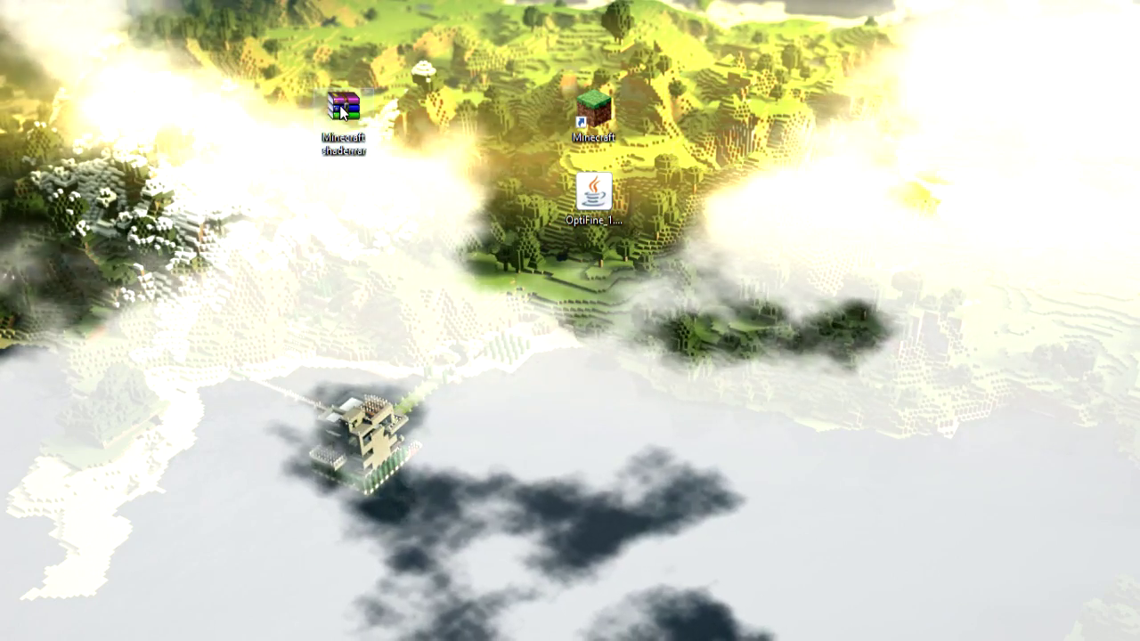
# Extract Chocapic13 V6 Extreme.zip from Minecraft shader.rar onto the desktop, then close WinRAR
pyautogui.doubleClick(341, 111)
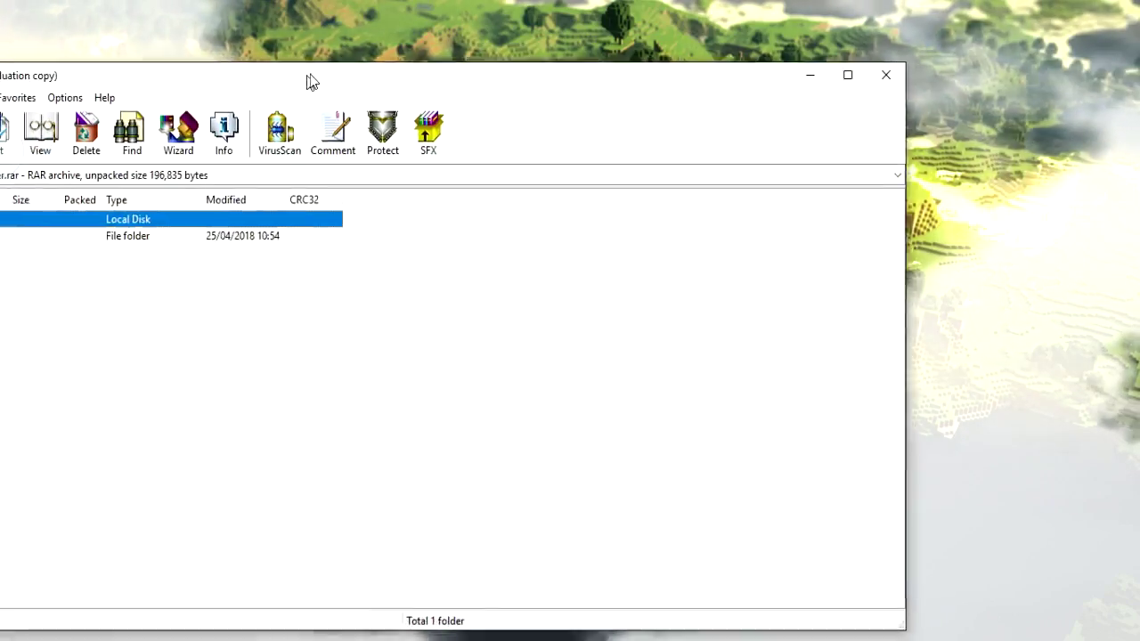
pyautogui.moveTo(309, 75); pyautogui.dragTo(573, 50)
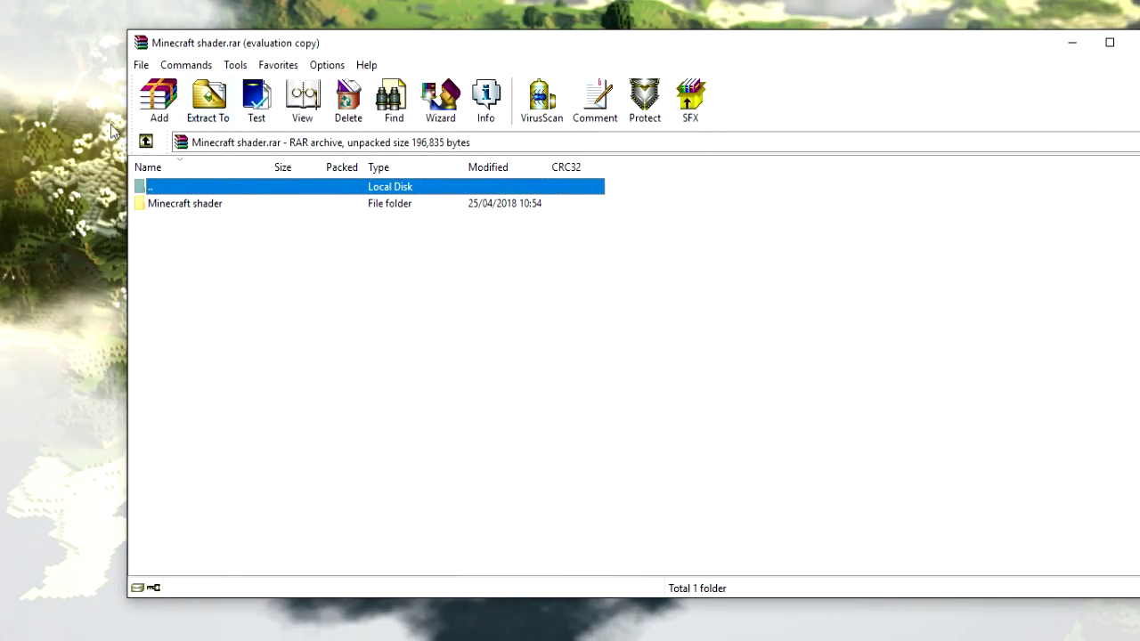
pyautogui.doubleClick(184, 203)
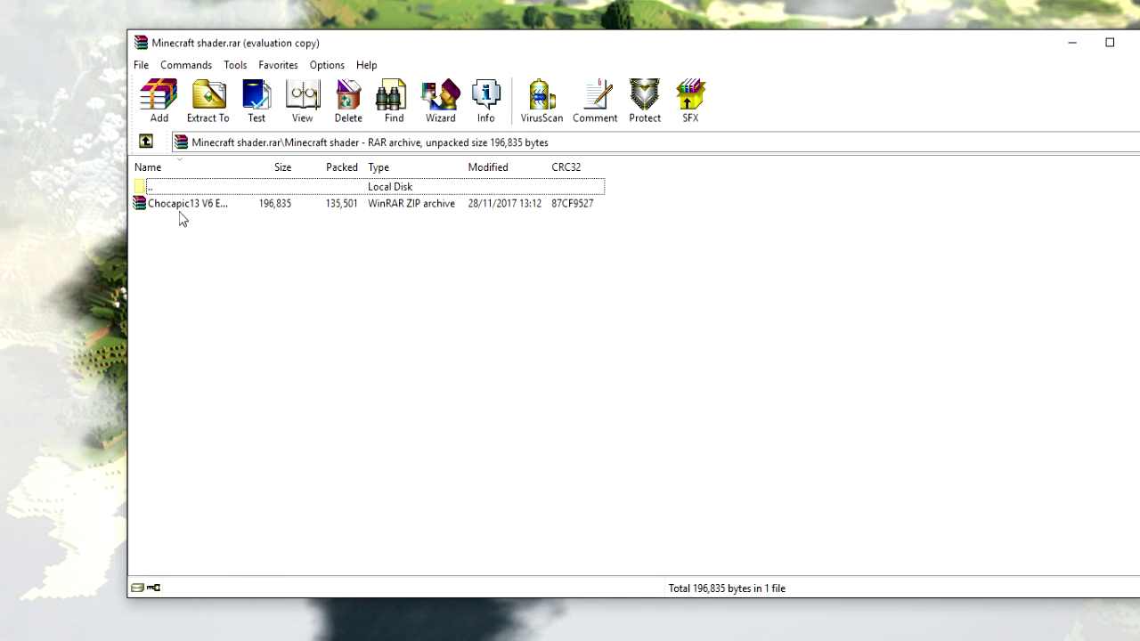
pyautogui.moveTo(179, 207); pyautogui.dragTo(70, 158)
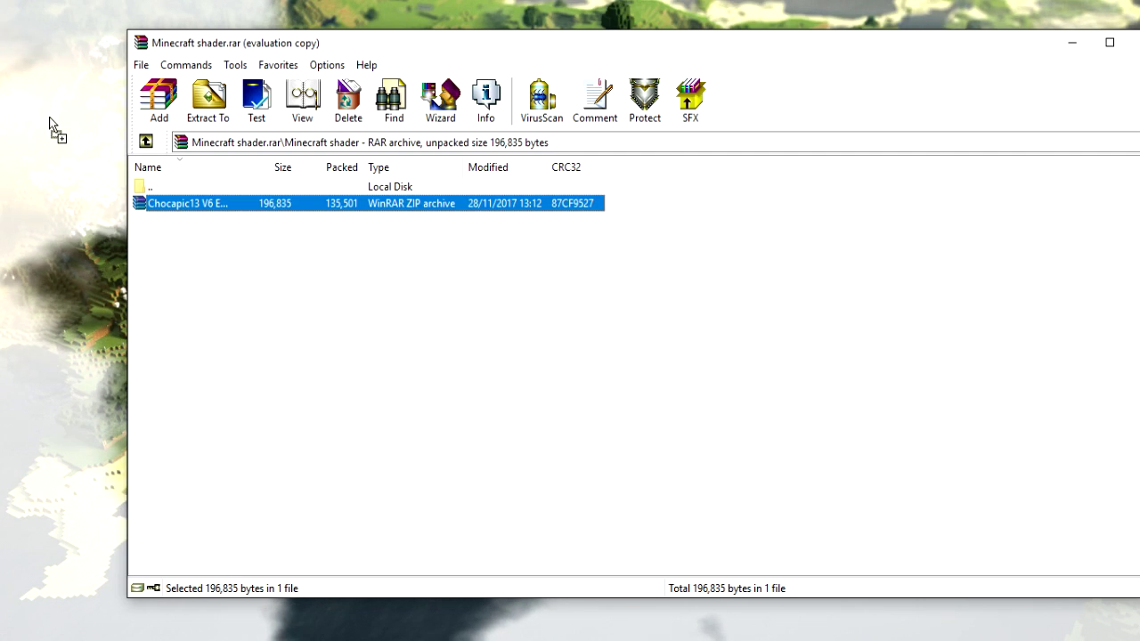
pyautogui.moveTo(50, 117); pyautogui.dragTo(48, 118)
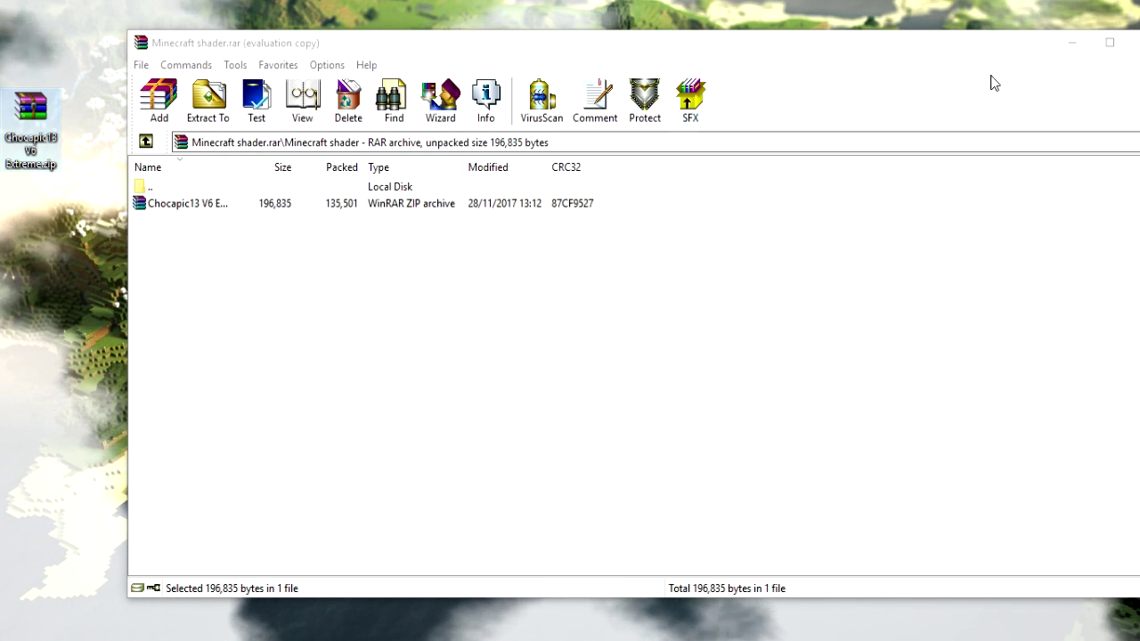
pyautogui.moveTo(1021, 57); pyautogui.dragTo(893, 57)
pyautogui.click(1017, 38)
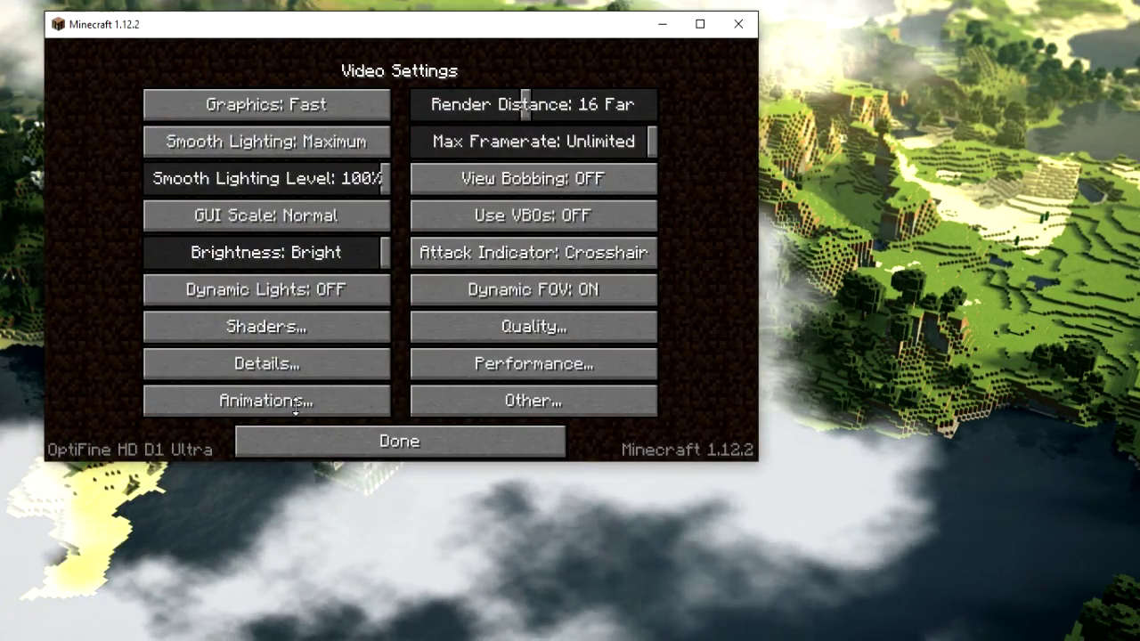
# Open Minecraft's Shaders screen and its shaderpacks folder in File Explorer
pyautogui.click(267, 326)
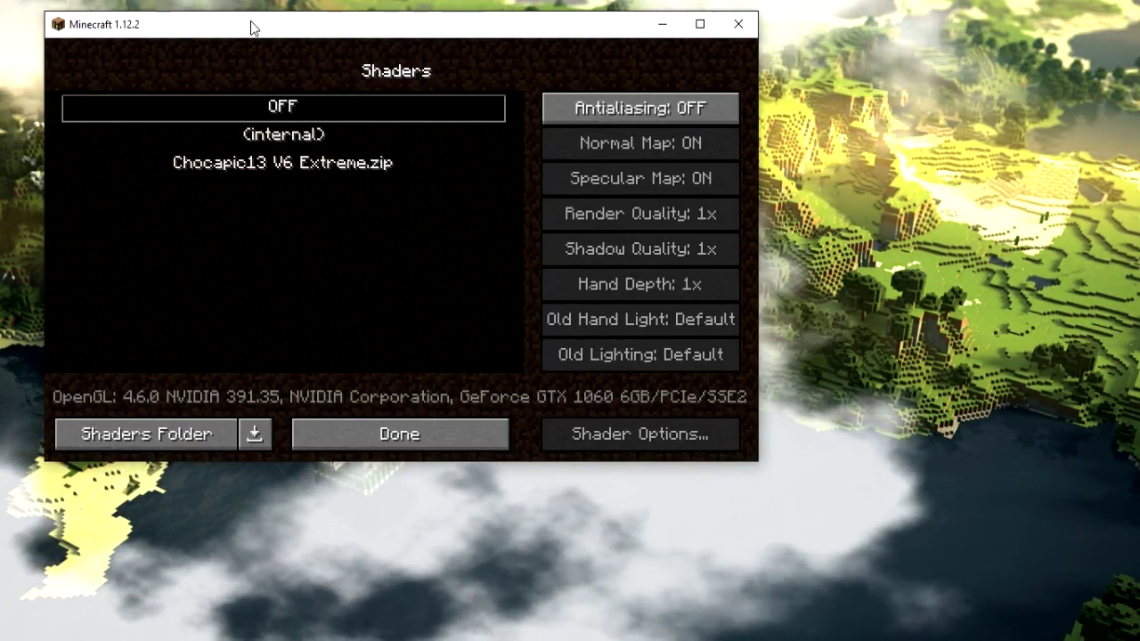
pyautogui.moveTo(250, 24); pyautogui.dragTo(434, 27)
pyautogui.click(300, 439)
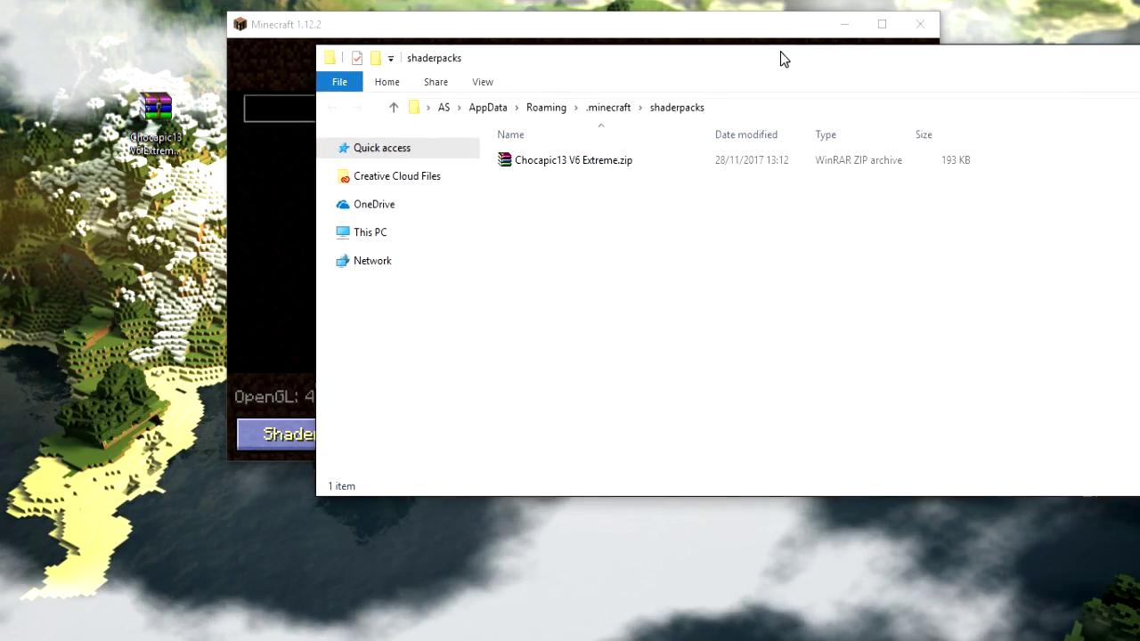
pyautogui.moveTo(781, 59); pyautogui.dragTo(684, 52)
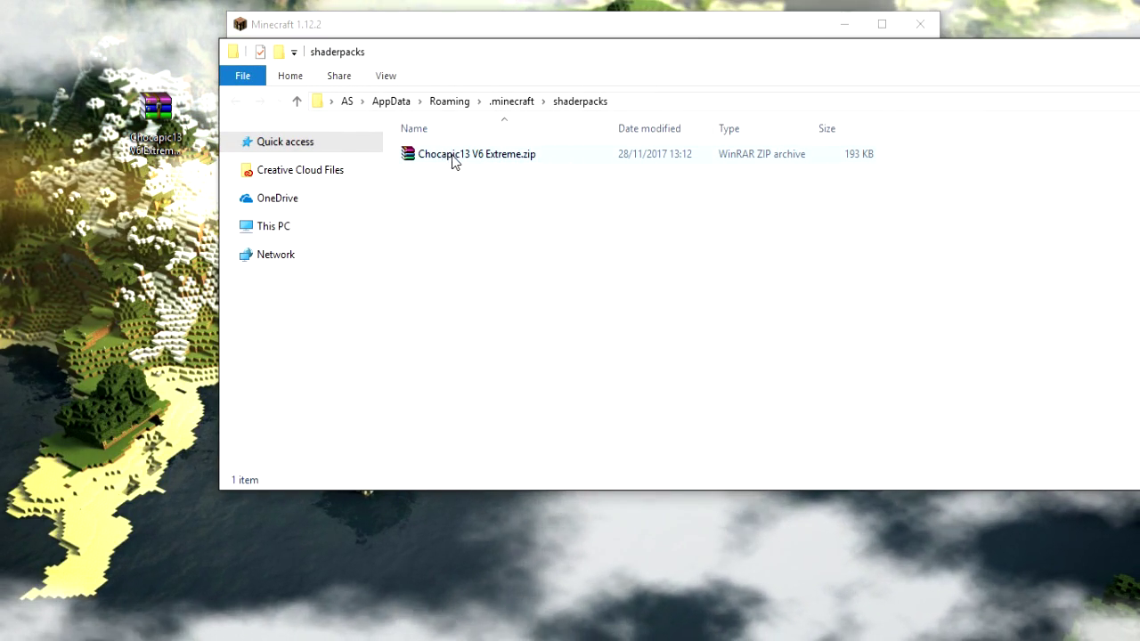
# Move Chocapic13 V6 Extreme.zip into the shaderpacks folder, then close that folder
pyautogui.moveTo(155, 111); pyautogui.dragTo(550, 276)
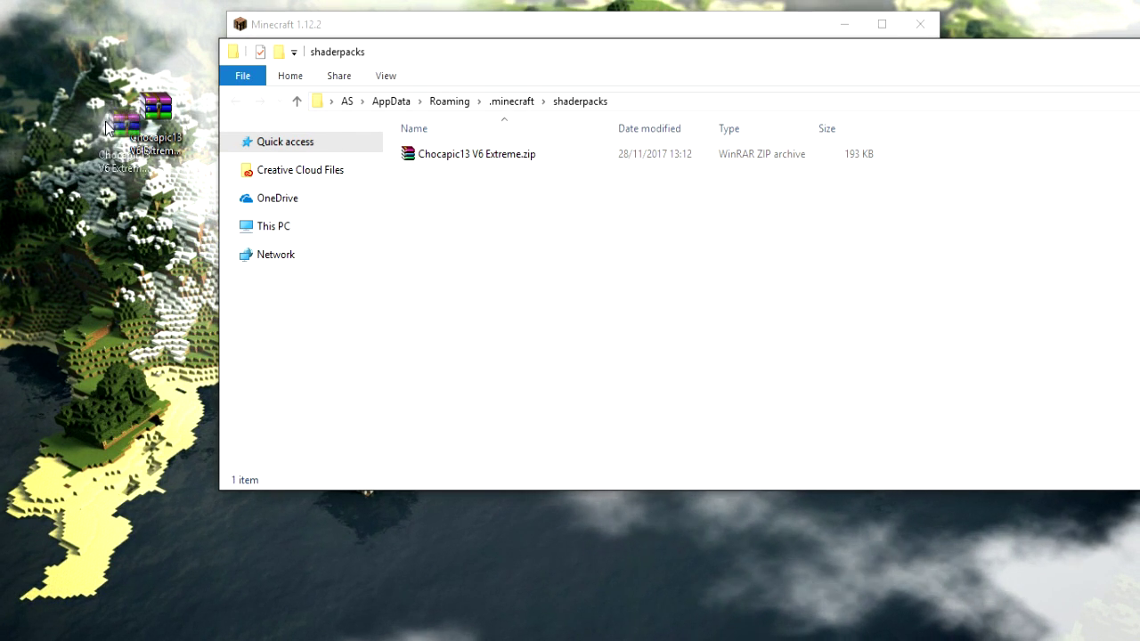
pyautogui.moveTo(105, 127); pyautogui.dragTo(150, 120)
pyautogui.click(147, 194)
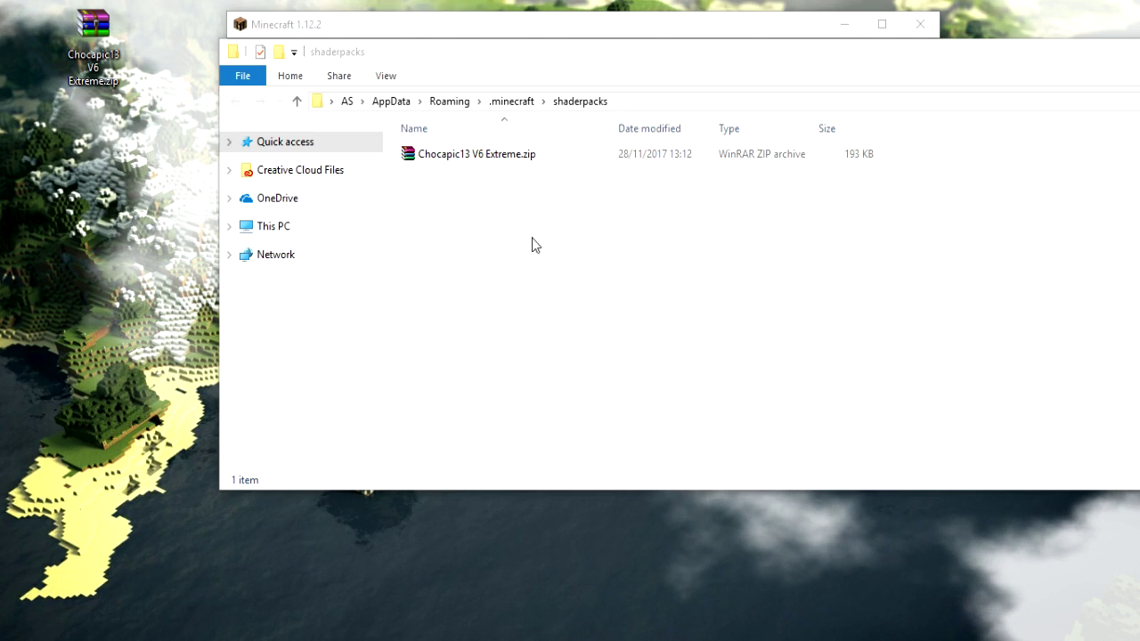
pyautogui.click(364, 23)
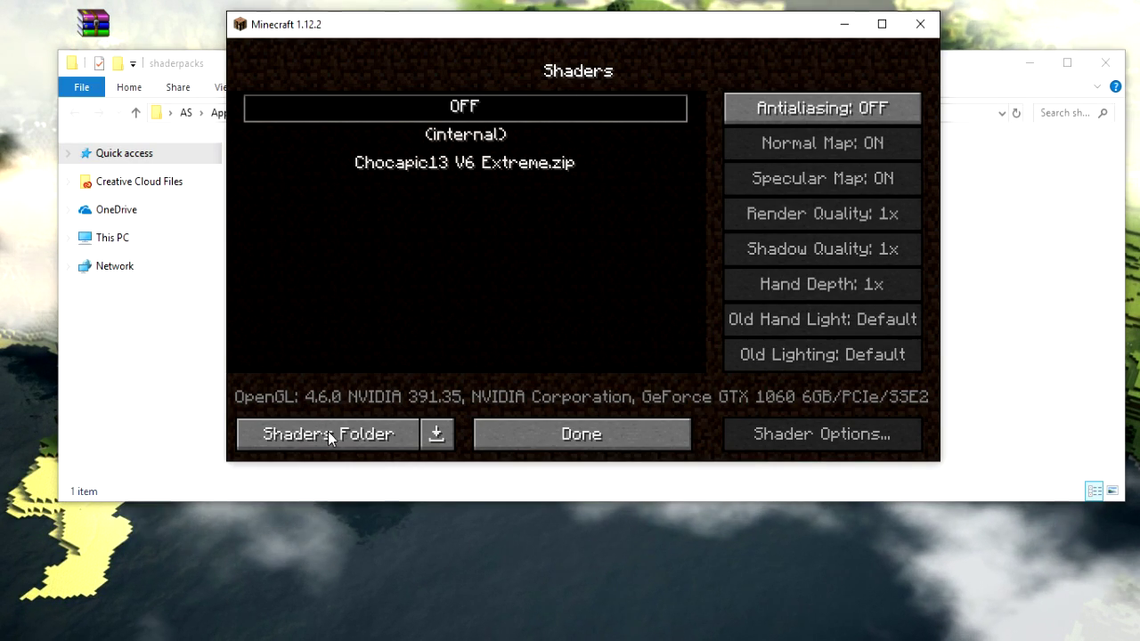
pyautogui.click(176, 362)
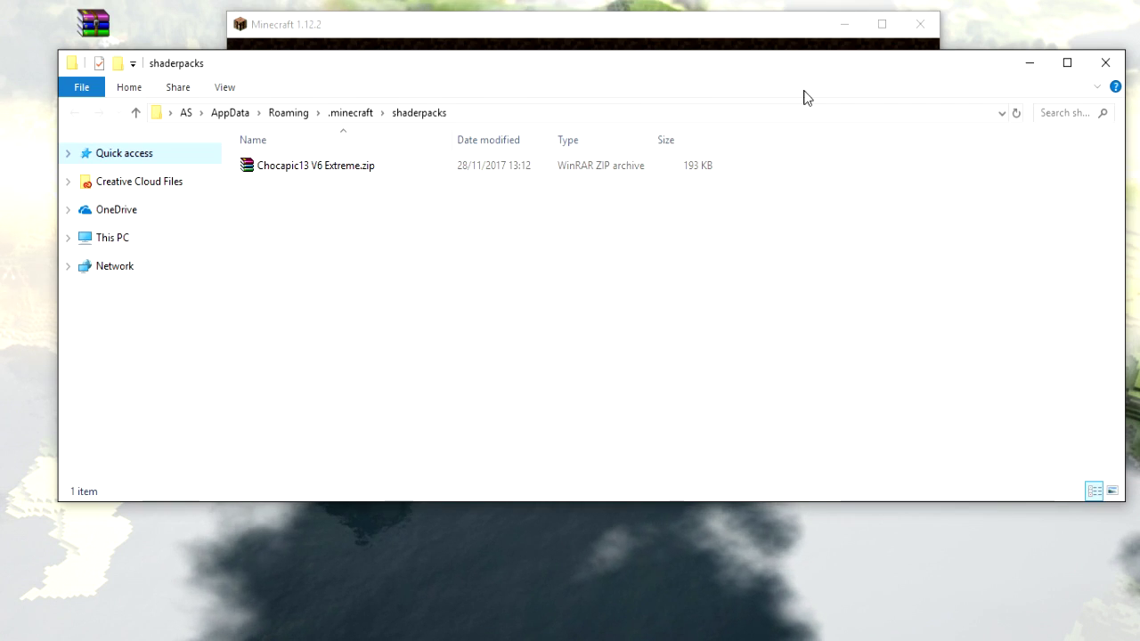
pyautogui.click(1107, 61)
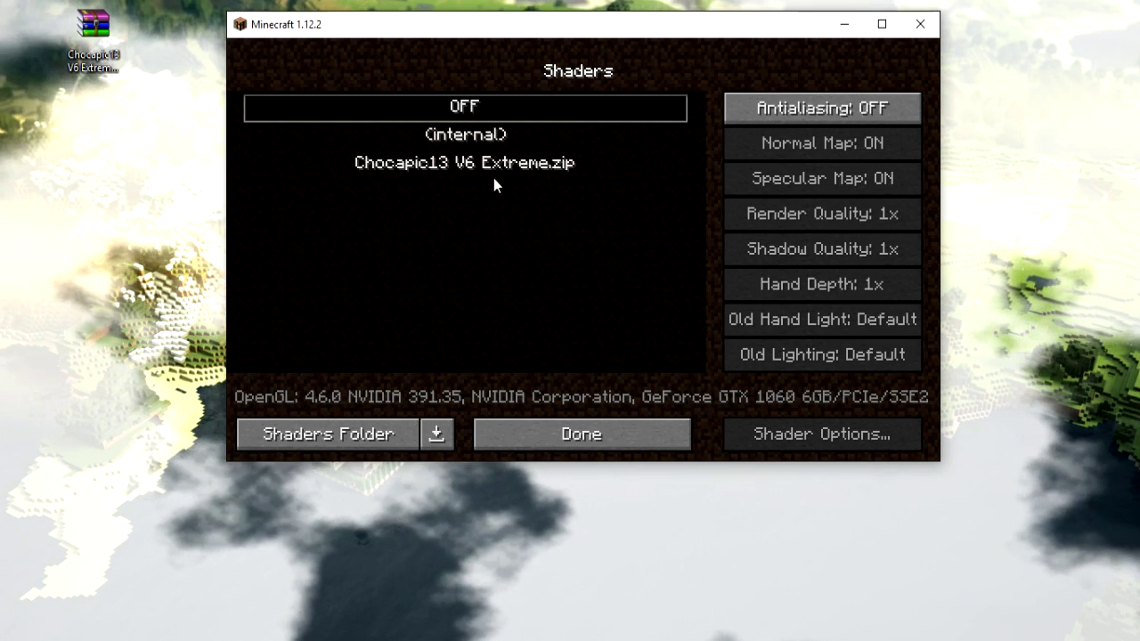
# Select the Chocapic13 V6 Extreme shader pack and return to the title screen
pyautogui.click(446, 174)
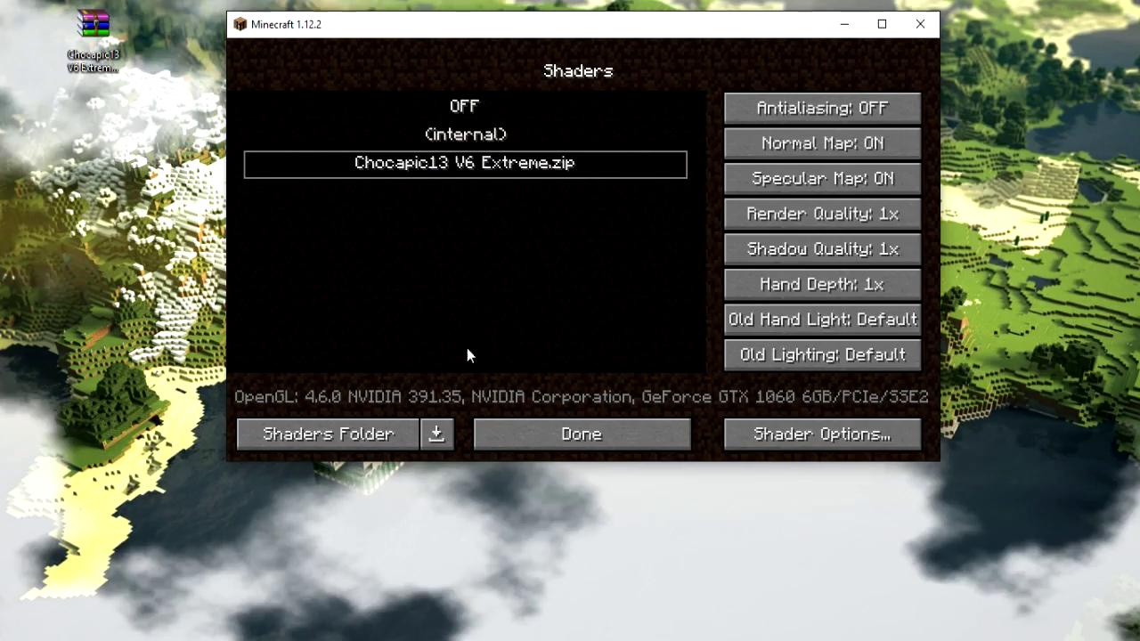
pyautogui.click(549, 436)
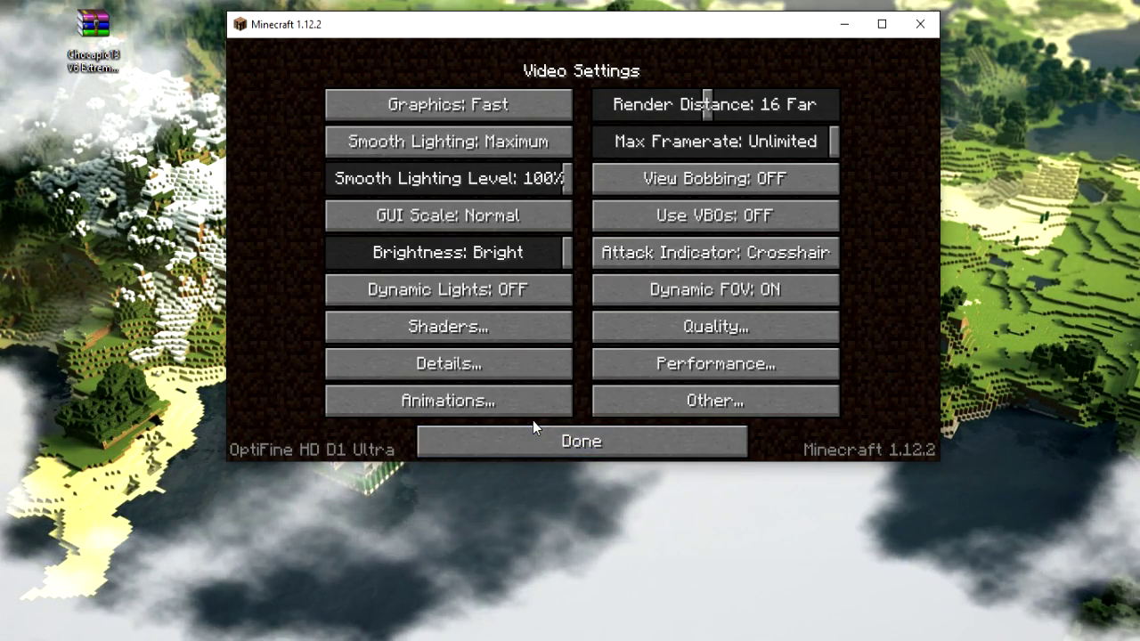
pyautogui.click(538, 435)
pyautogui.click(539, 425)
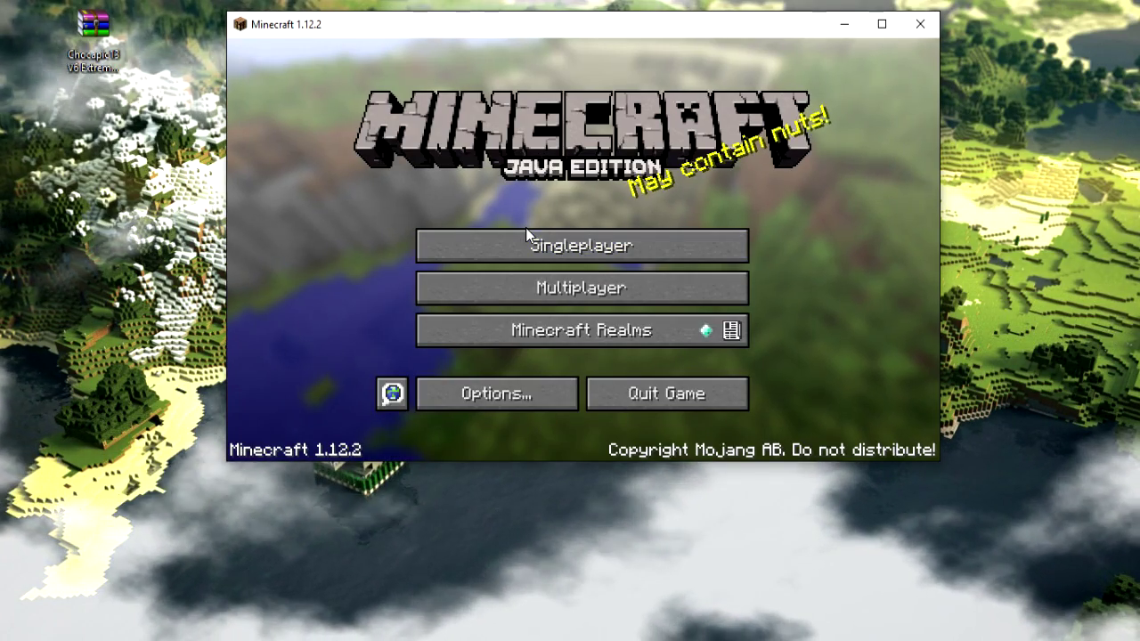
# Create and load a new Singleplayer world called New World in Creative mode
pyautogui.click(526, 230)
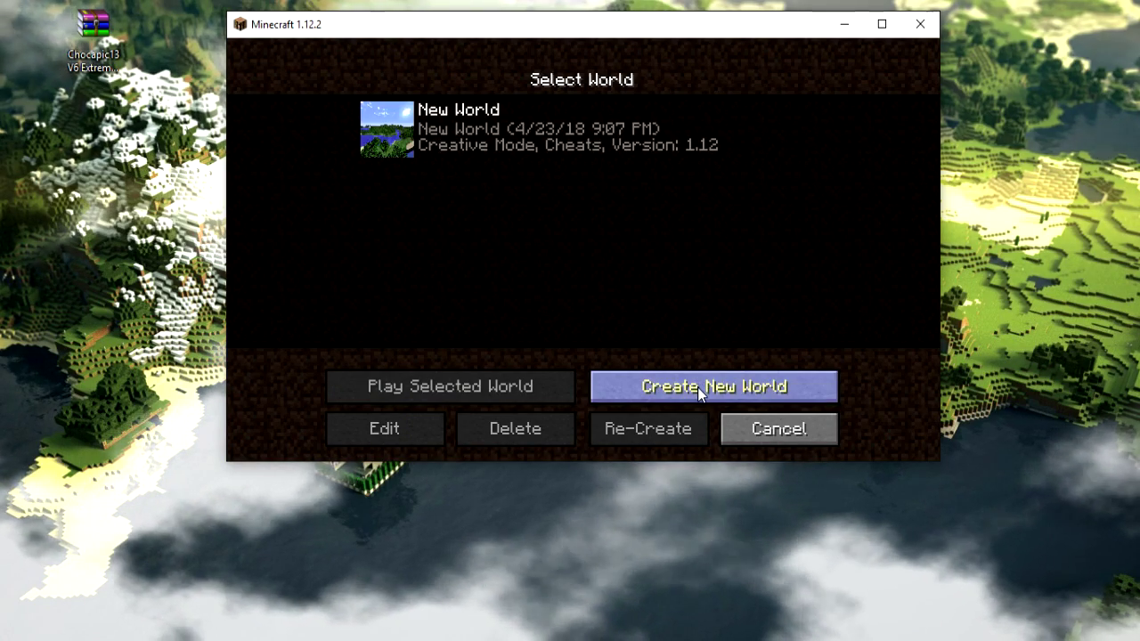
pyautogui.click(698, 386)
pyautogui.click(556, 266)
pyautogui.click(555, 265)
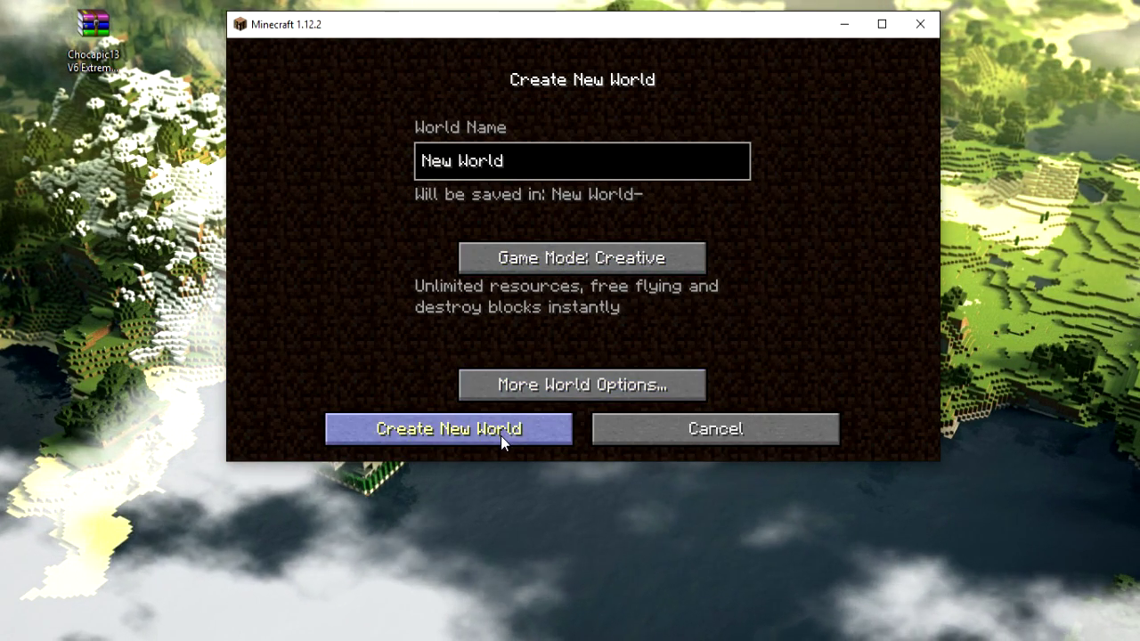
pyautogui.click(502, 432)
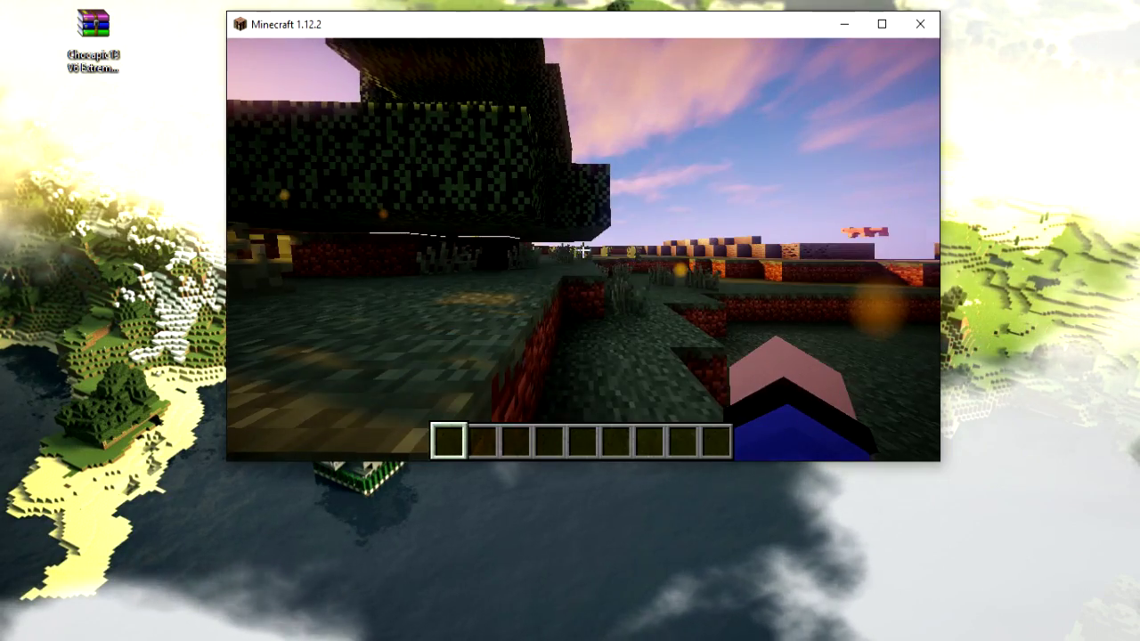
# Maximize the Minecraft window, resume play, and walk forward through the shader-lit sunset terrain
pyautogui.moveTo(583, 252)
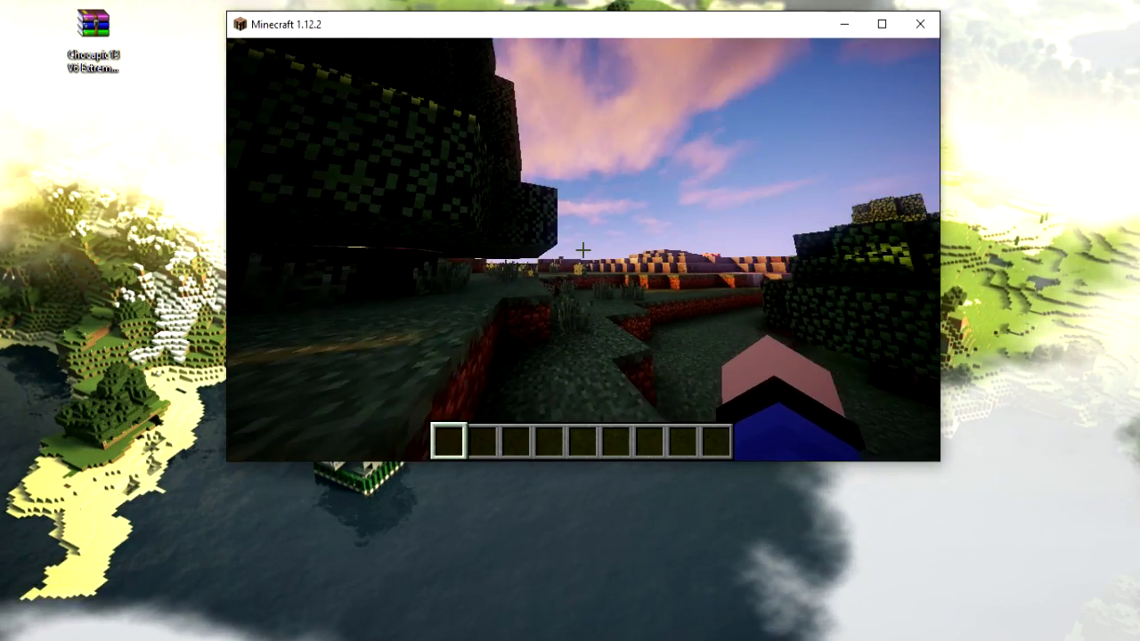
pyautogui.press('Escape')
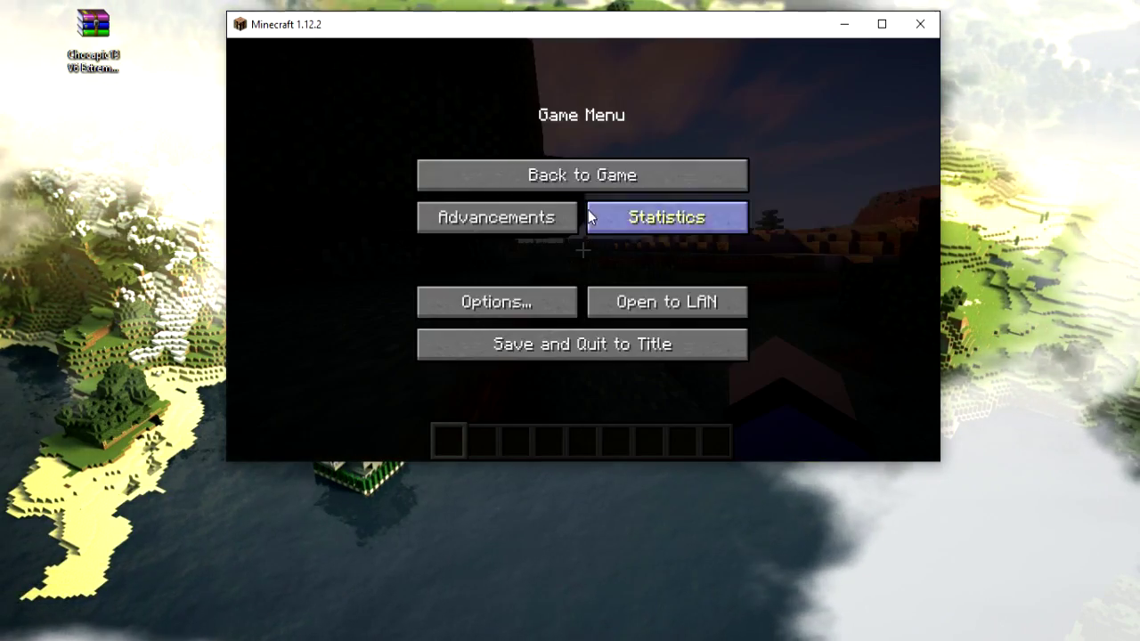
pyautogui.doubleClick(578, 33)
pyautogui.press('Escape')
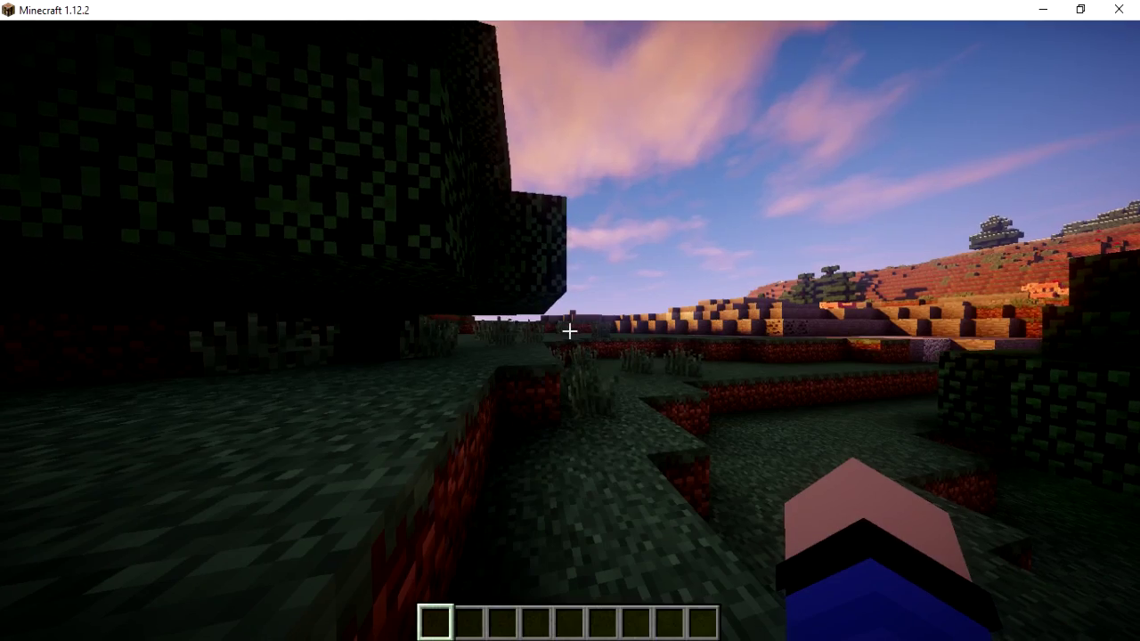
pyautogui.moveTo(570, 331)
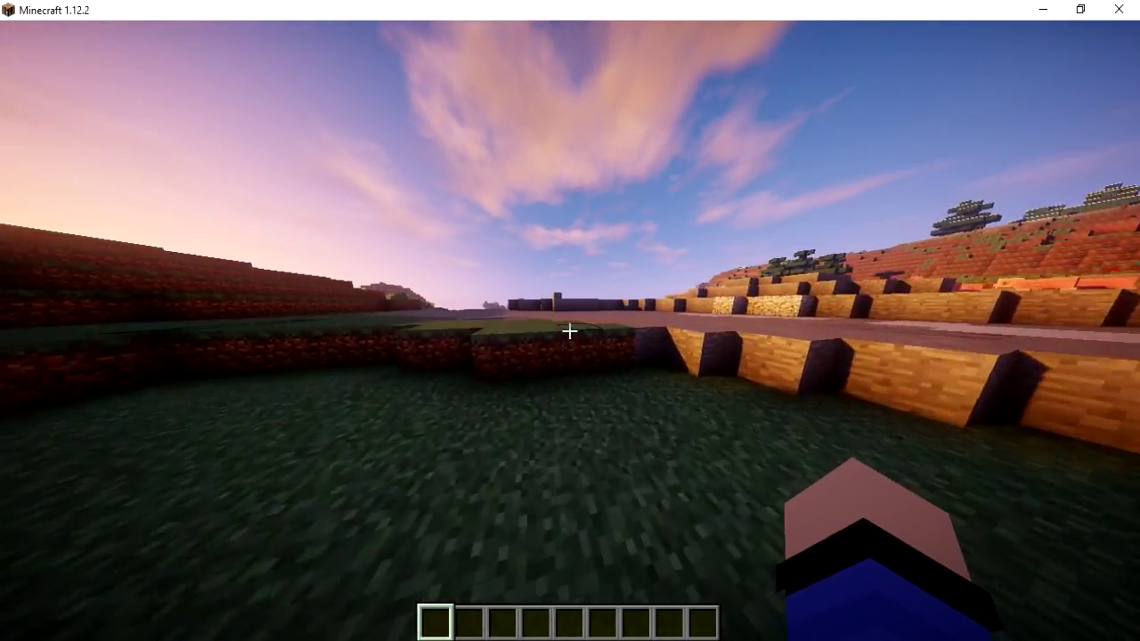
pyautogui.press('w')
pyautogui.press('w')
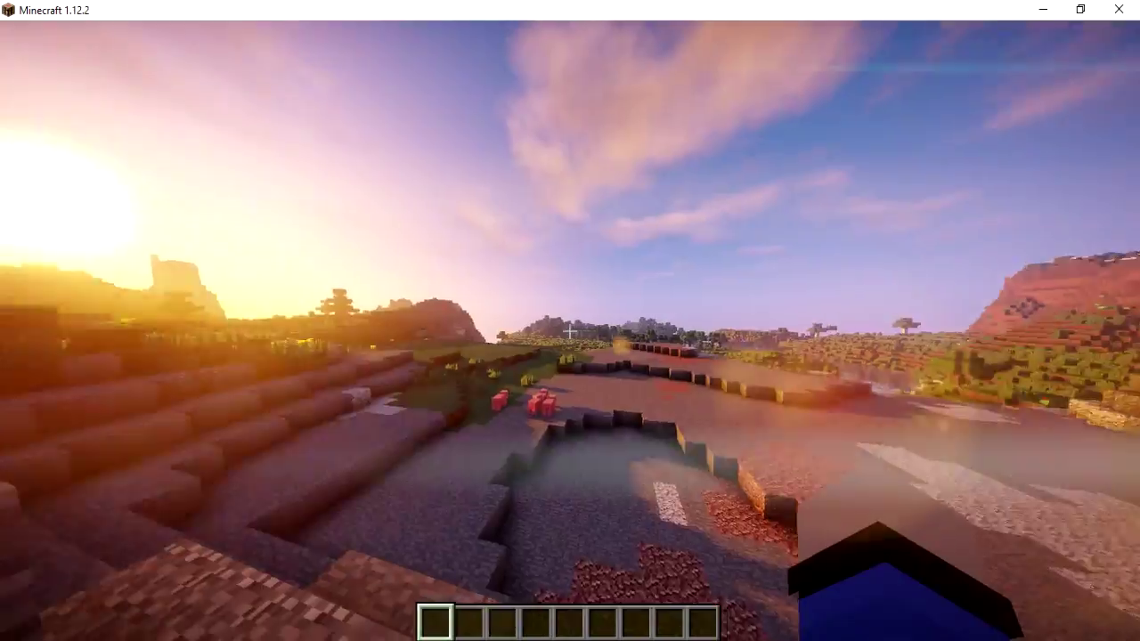